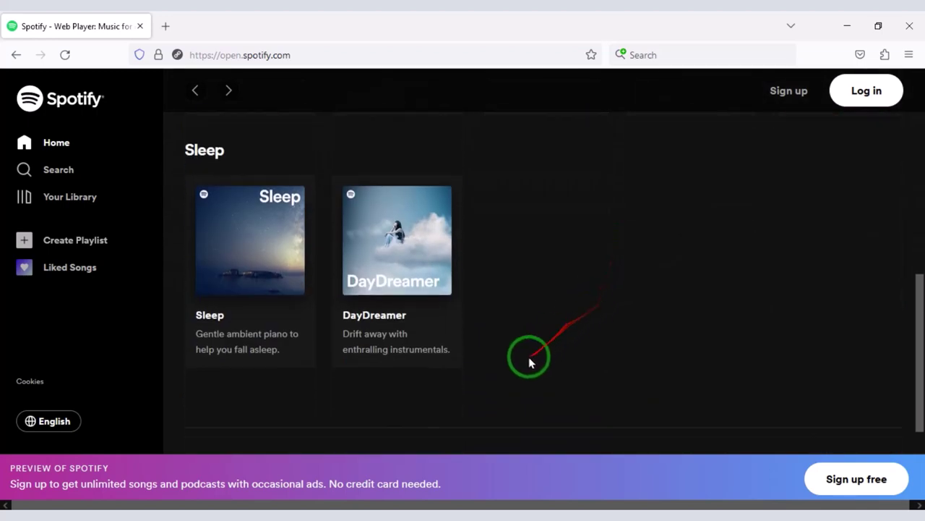
Open BeMusic's music sharing site demo from the product page and scroll through it
scroll(516, 386, up, 7)
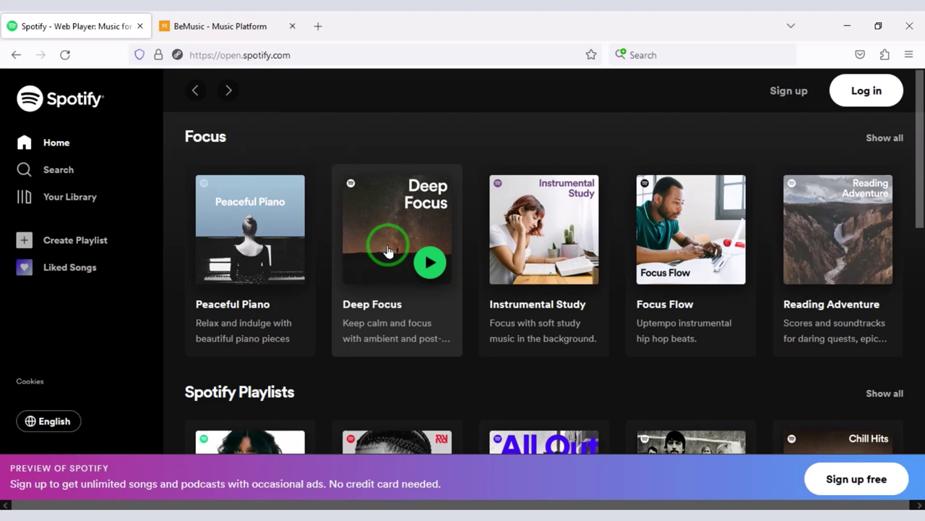
click(246, 20)
scroll(467, 268, down, 5)
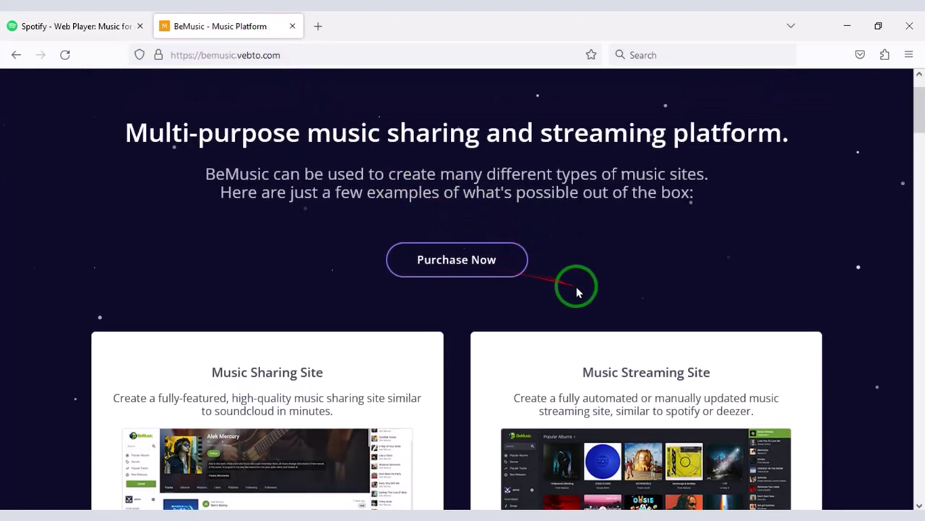
scroll(461, 337, up, 1)
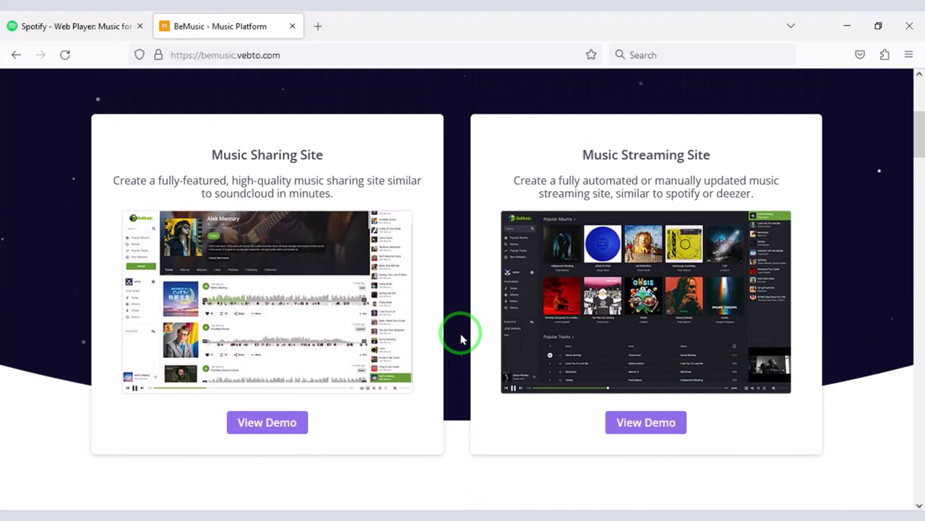
click(329, 444)
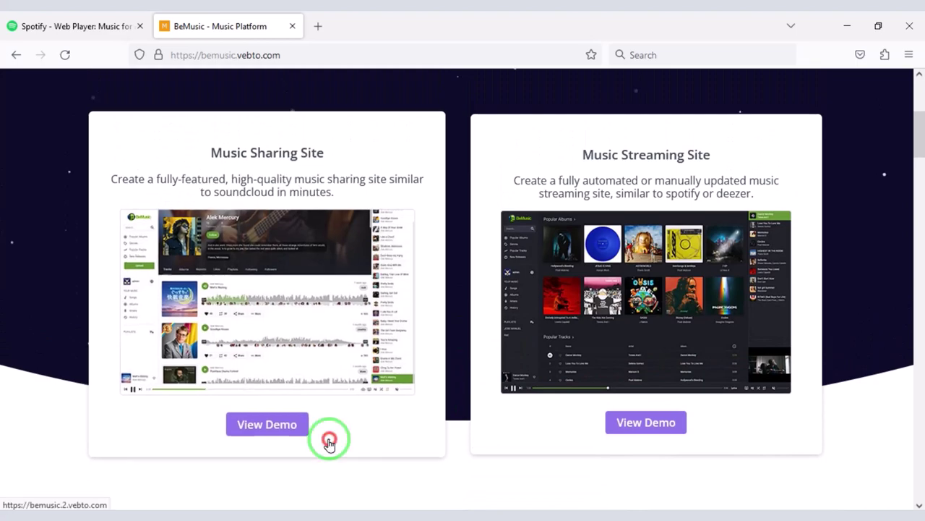
click(275, 432)
scroll(524, 352, down, 15)
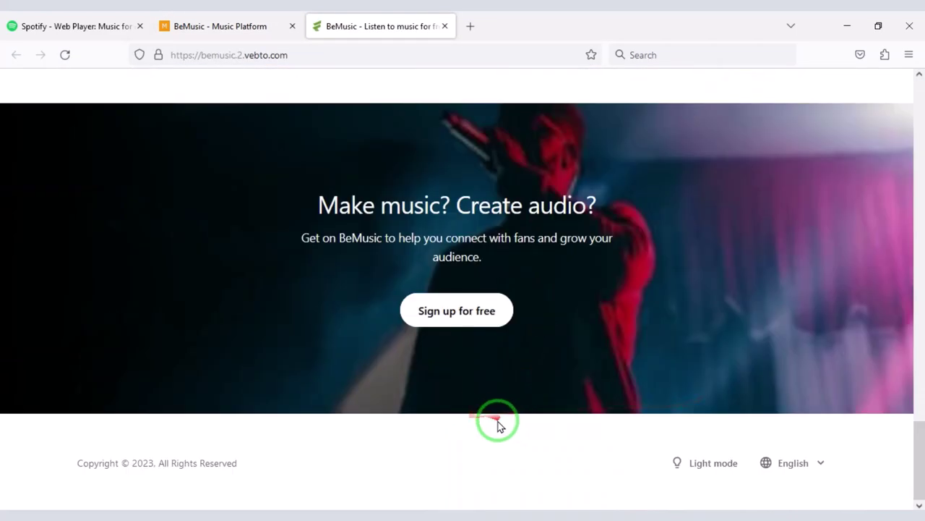
scroll(528, 405, up, 15)
Open the music streaming site demo, close the sharing demo tab, and browse the streaming demo
click(238, 22)
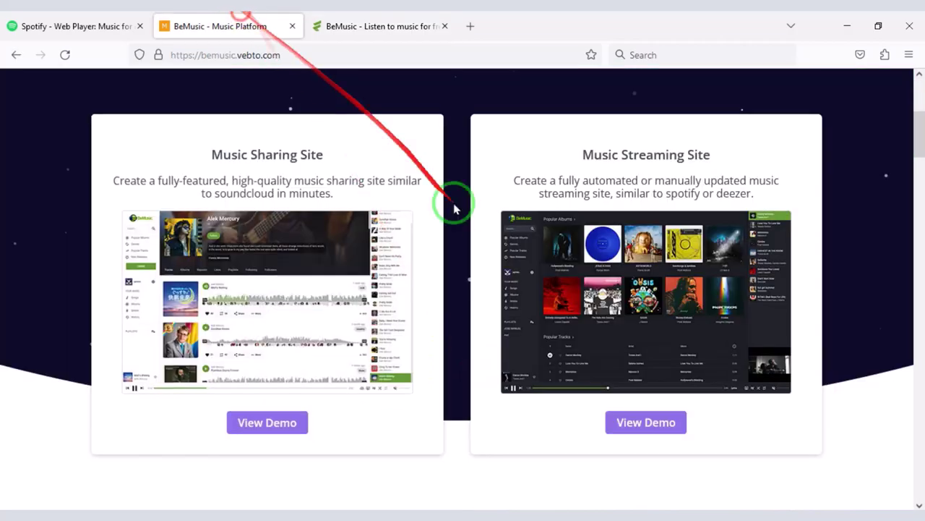
click(645, 420)
click(597, 26)
scroll(202, 330, down, 10)
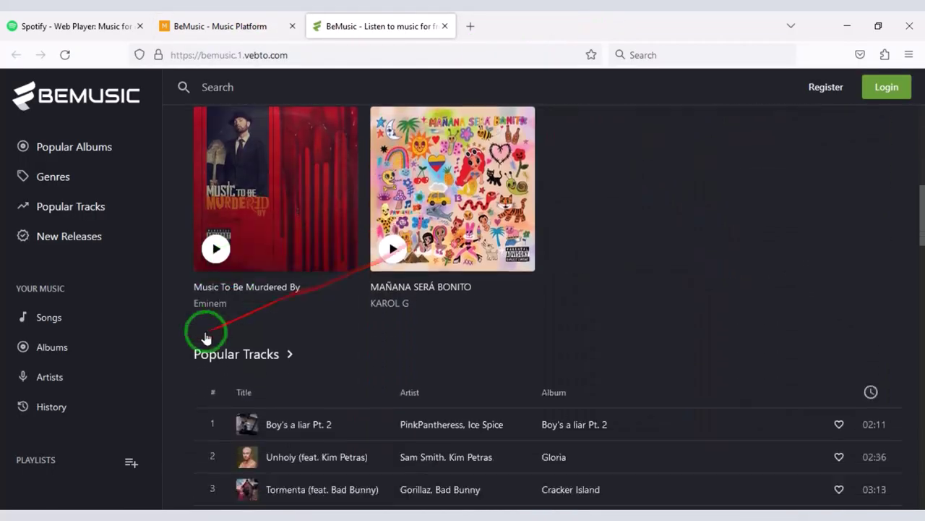
scroll(354, 398, down, 6)
scroll(440, 434, up, 15)
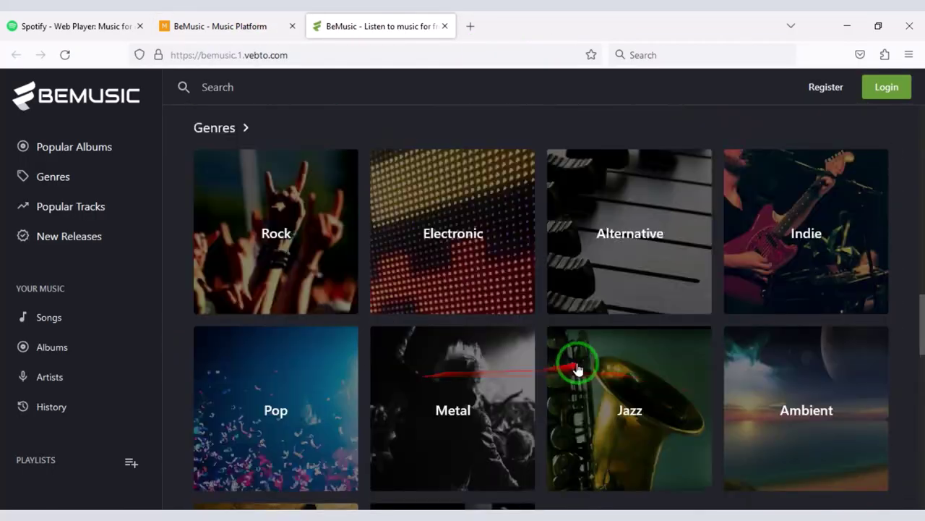
scroll(733, 297, up, 1)
Sign in to the streaming demo as admin and scroll through the admin panel's analytics reports
click(887, 86)
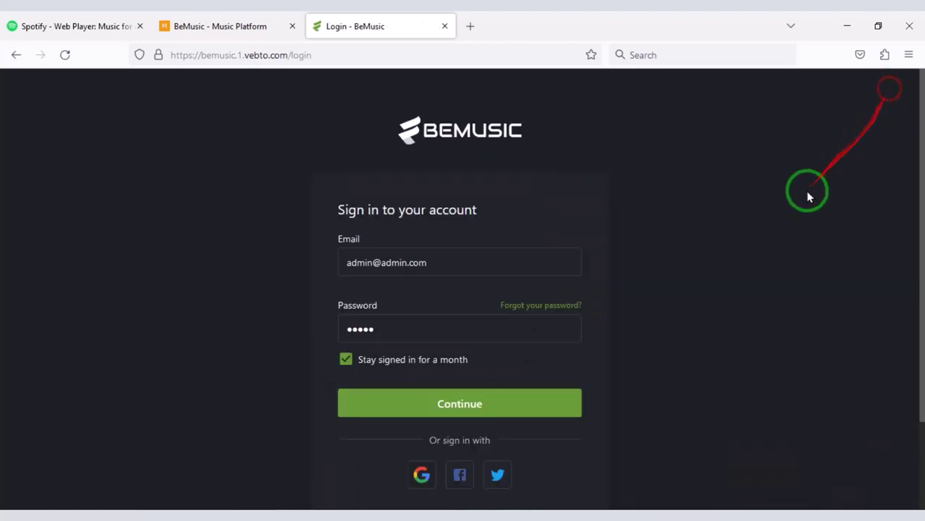
click(464, 403)
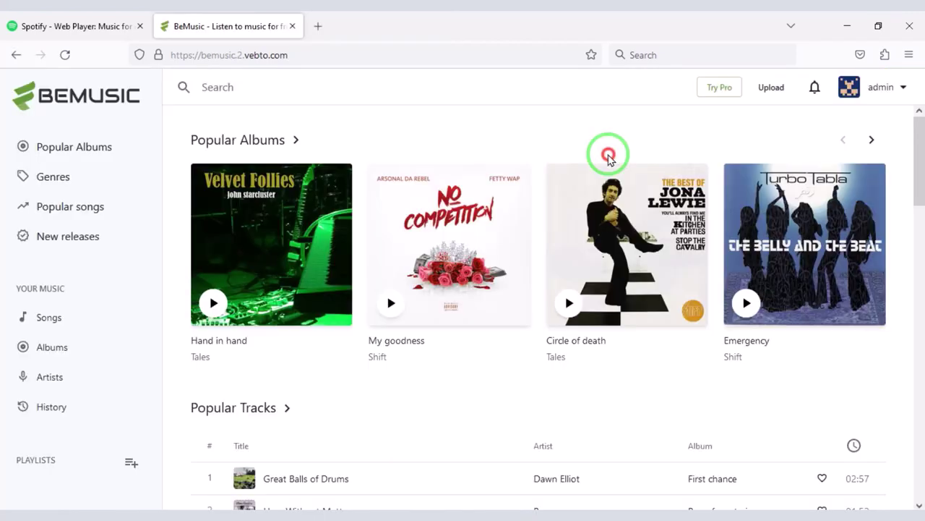
click(875, 77)
click(863, 118)
scroll(376, 339, down, 5)
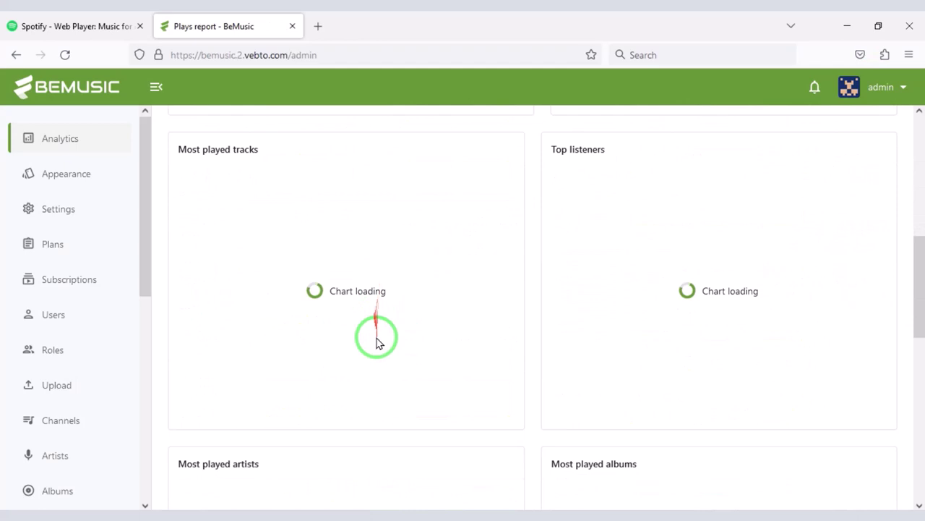
scroll(365, 390, down, 6)
scroll(434, 419, down, 2)
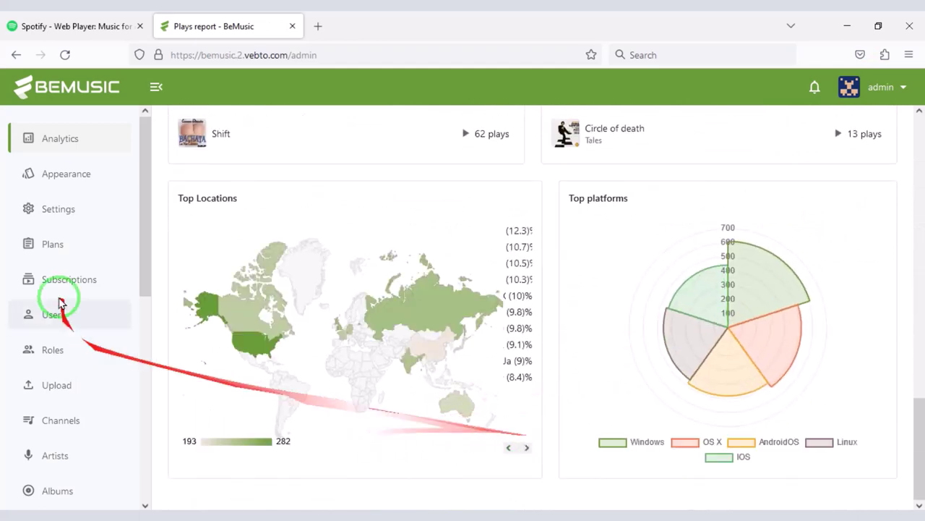
scroll(58, 274, down, 6)
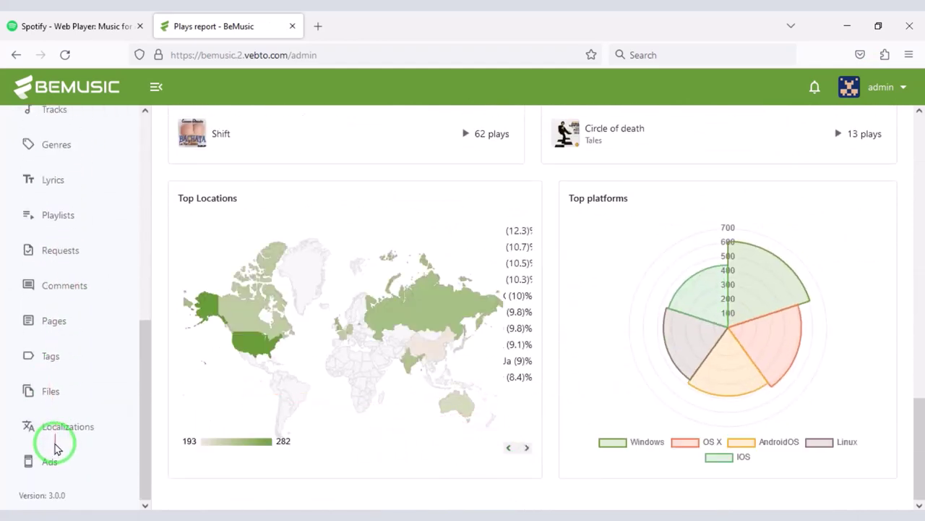
scroll(65, 391, up, 6)
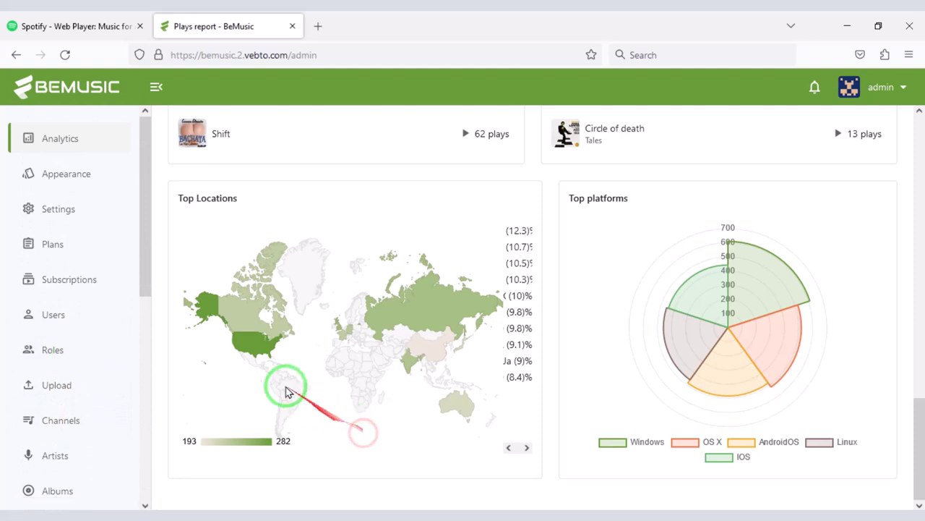
Open the subscription Plans list and start a blank Create new plan form
click(61, 249)
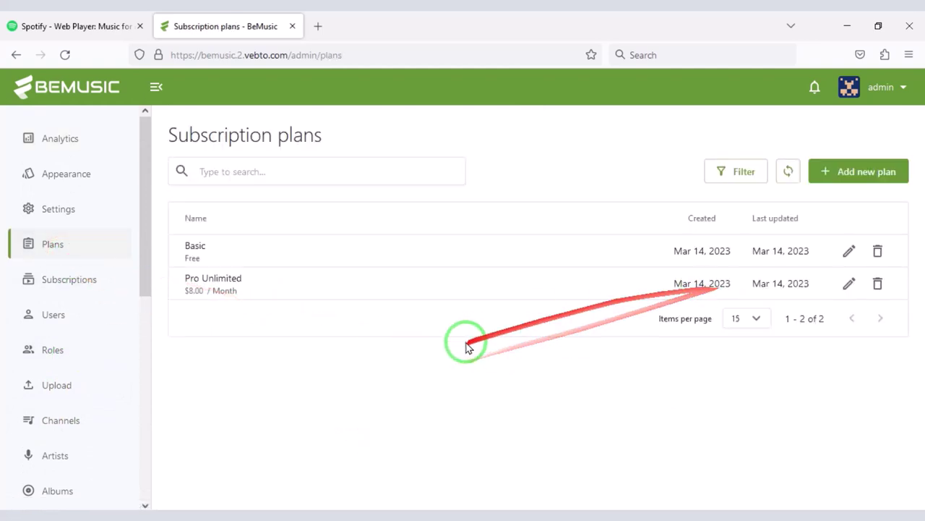
click(858, 177)
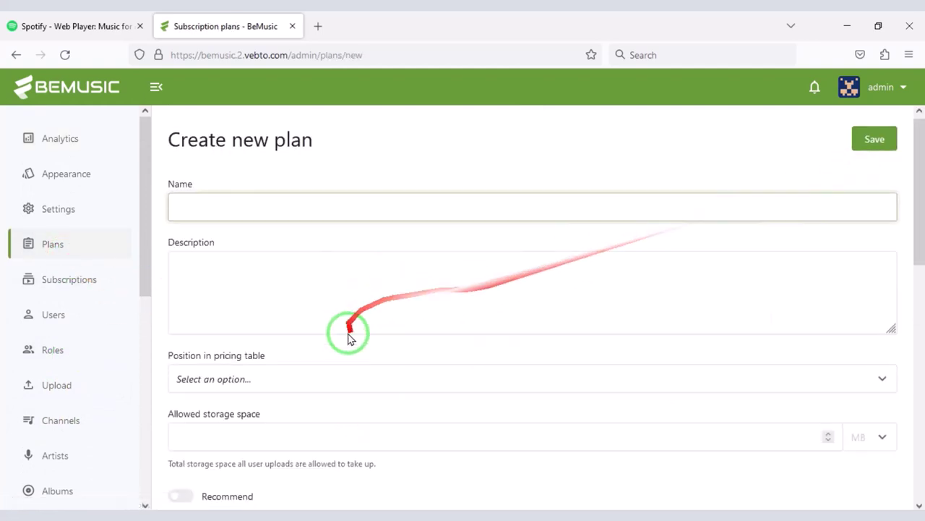
scroll(303, 361, down, 4)
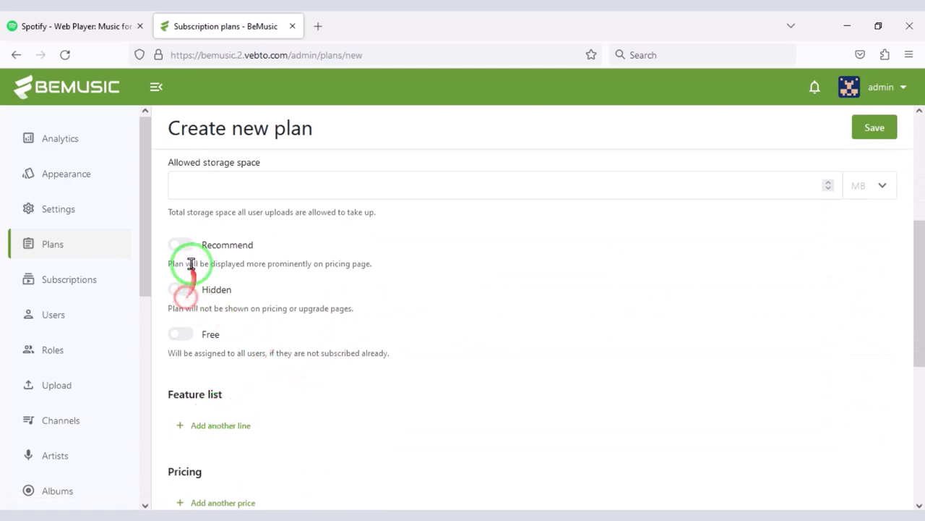
scroll(268, 440, down, 5)
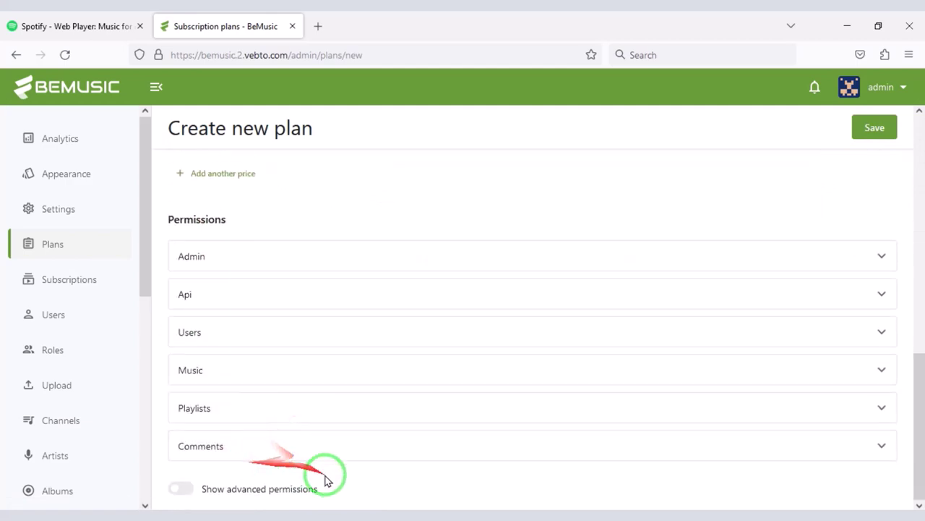
scroll(253, 413, up, 6)
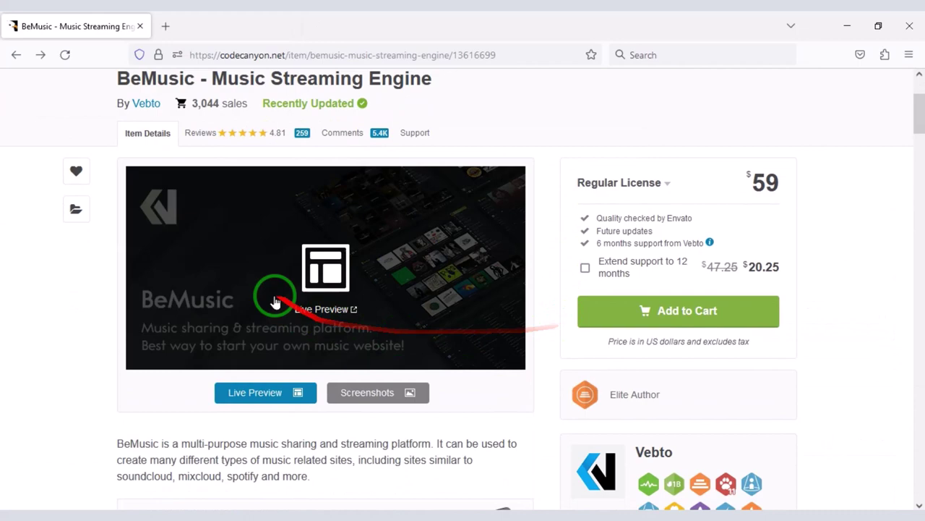
Add BeMusic ($59 Regular License) to the CodeCanyon cart and proceed to checkout
scroll(430, 326, down, 10)
scroll(343, 365, down, 3)
scroll(401, 380, up, 8)
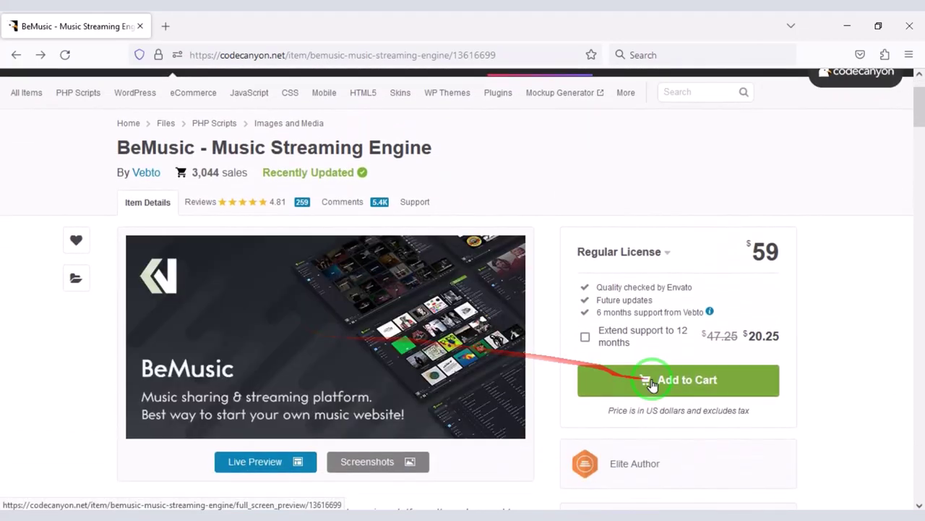
click(601, 380)
click(608, 435)
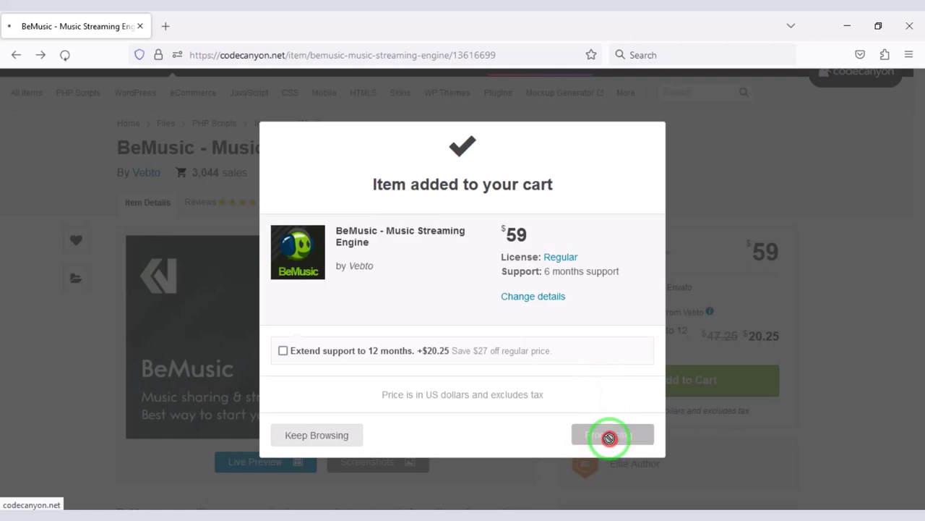
scroll(372, 407, down, 4)
scroll(489, 409, up, 2)
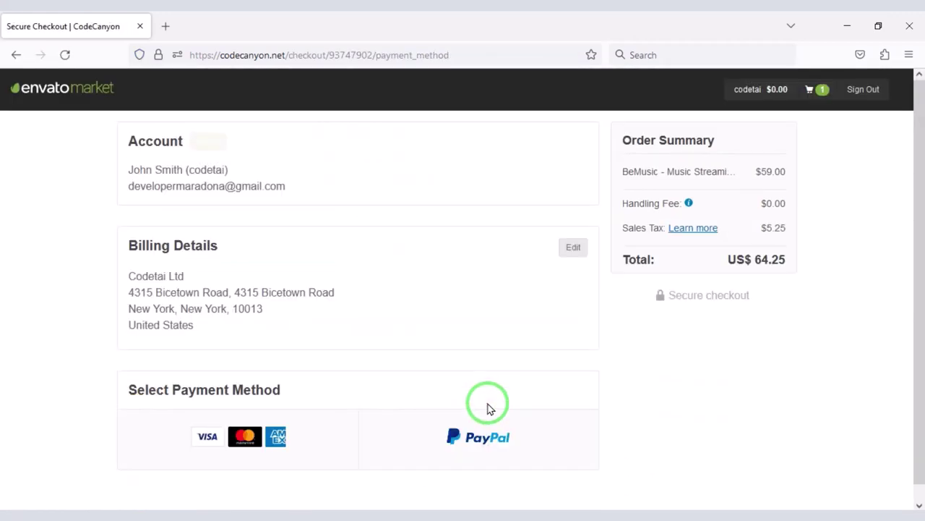
scroll(466, 407, down, 1)
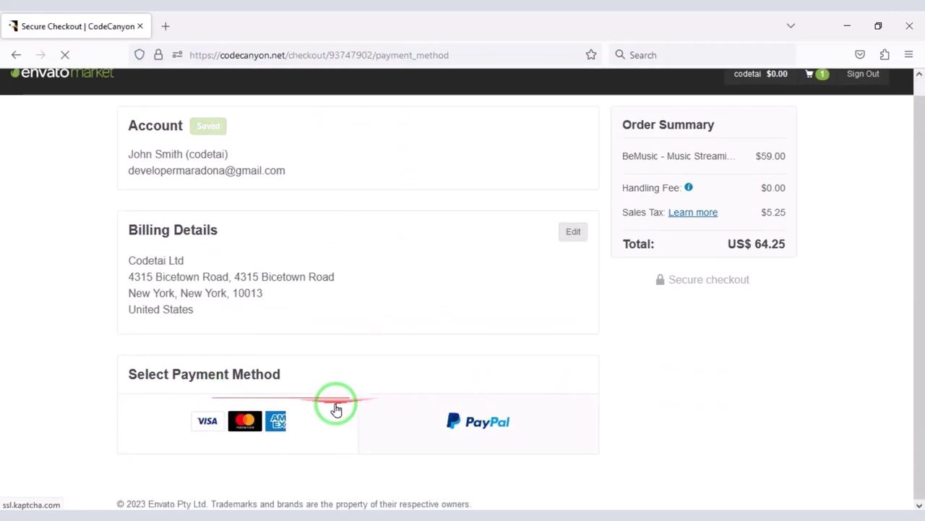
Choose card payment, then switch to PayPal as the payment method for the US$ 66.43 total
click(273, 424)
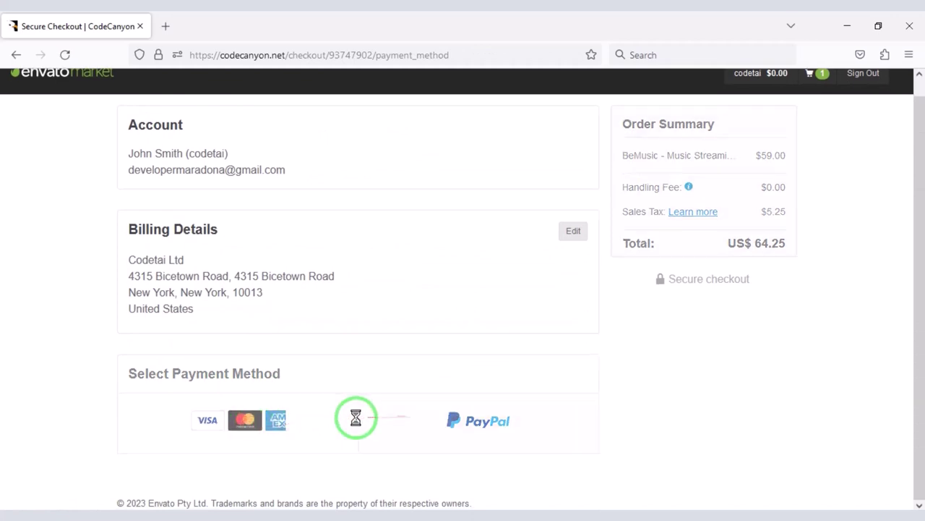
scroll(289, 376, down, 4)
scroll(323, 386, down, 1)
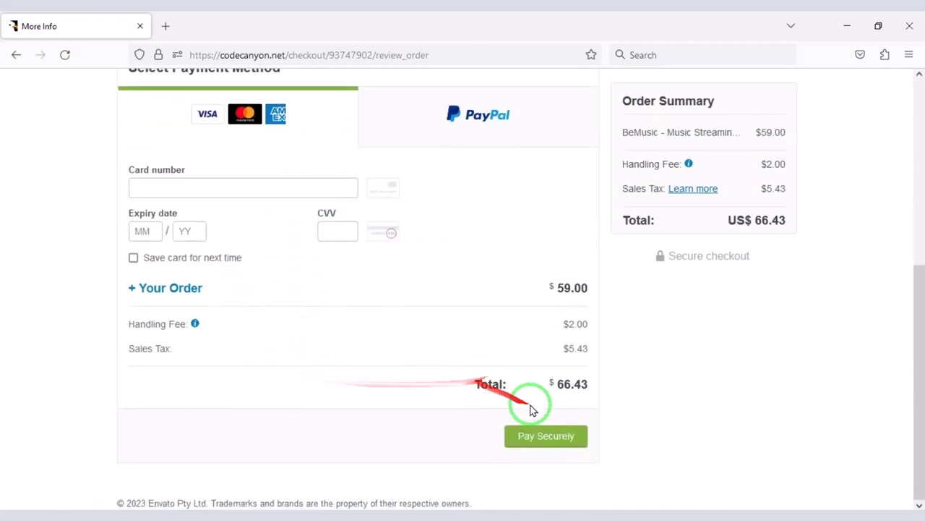
scroll(521, 239, up, 2)
click(496, 189)
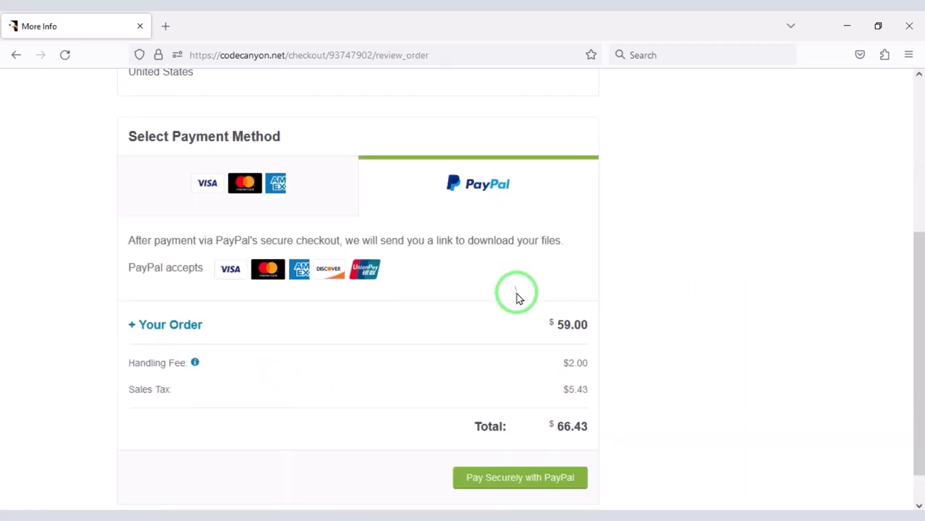
scroll(517, 296, down, 1)
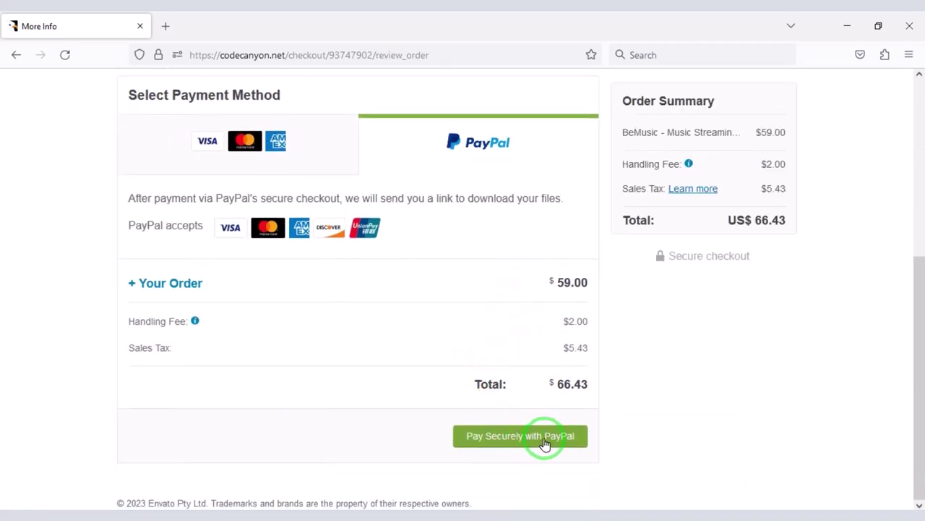
scroll(502, 396, up, 5)
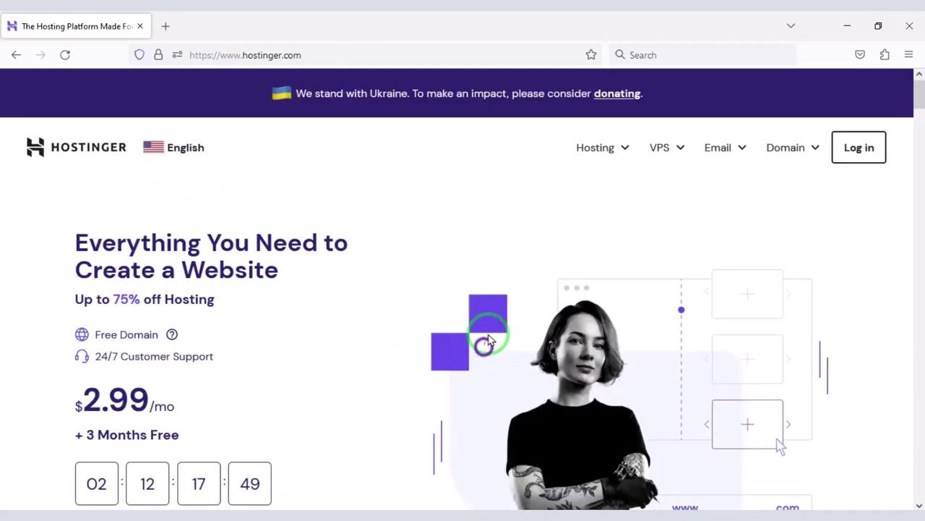
Open Hostinger's Hosting > Web Hosting plans page and scroll to the plan cards
scroll(501, 347, down, 10)
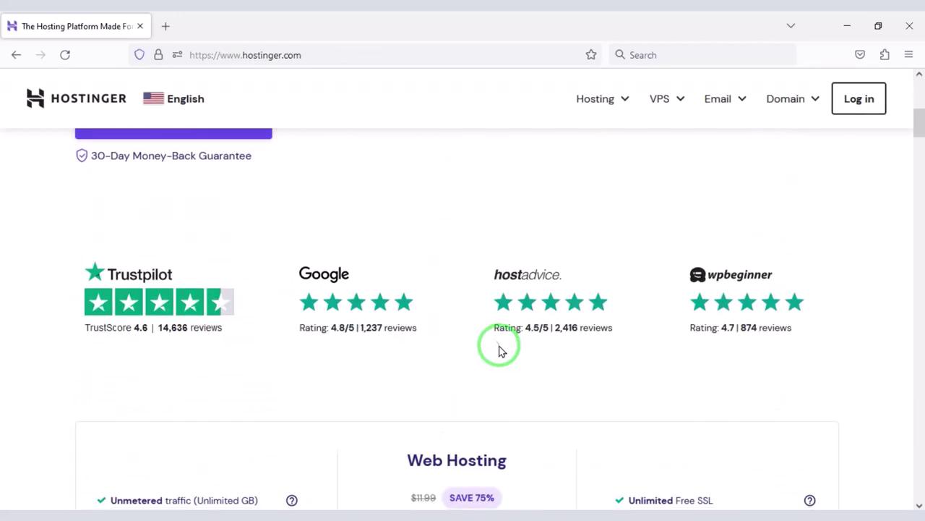
scroll(503, 348, up, 4)
scroll(505, 347, up, 6)
click(595, 147)
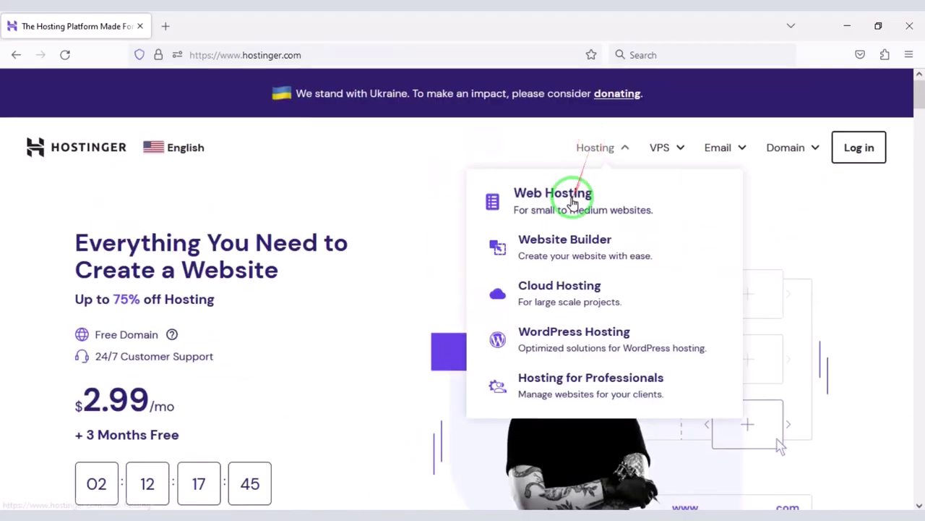
click(557, 201)
scroll(521, 253, down, 3)
scroll(518, 268, down, 15)
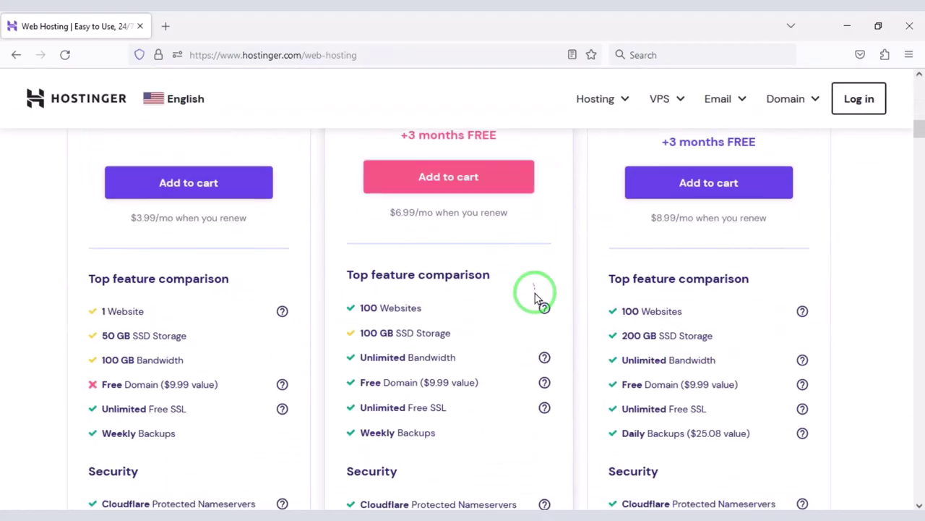
Highlight the Free Domain, 30 Days Money Back Guarantee and 24/7 Support rows across the plans
drag(341, 186, 507, 215)
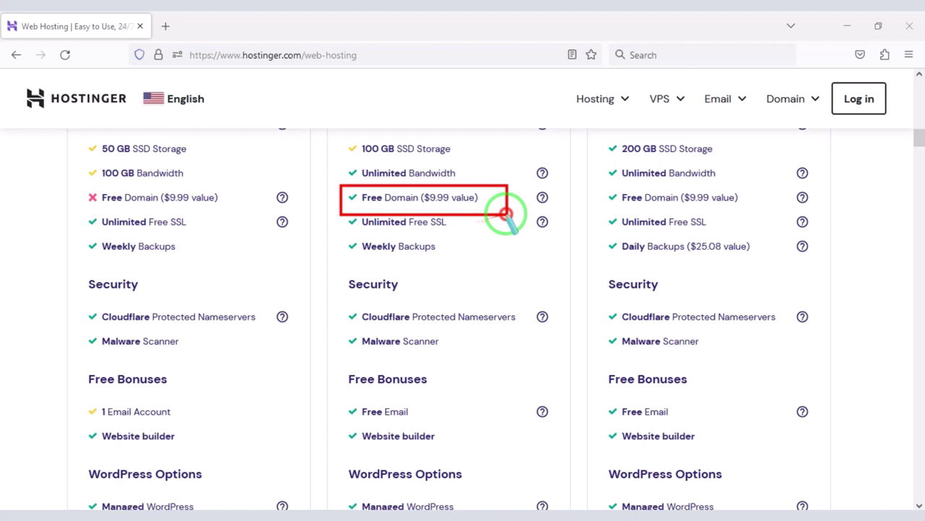
mouse_move(604, 183)
mouse_down()
mouse_move(752, 224)
mouse_move(815, 211)
mouse_up()
scroll(454, 290, down, 7)
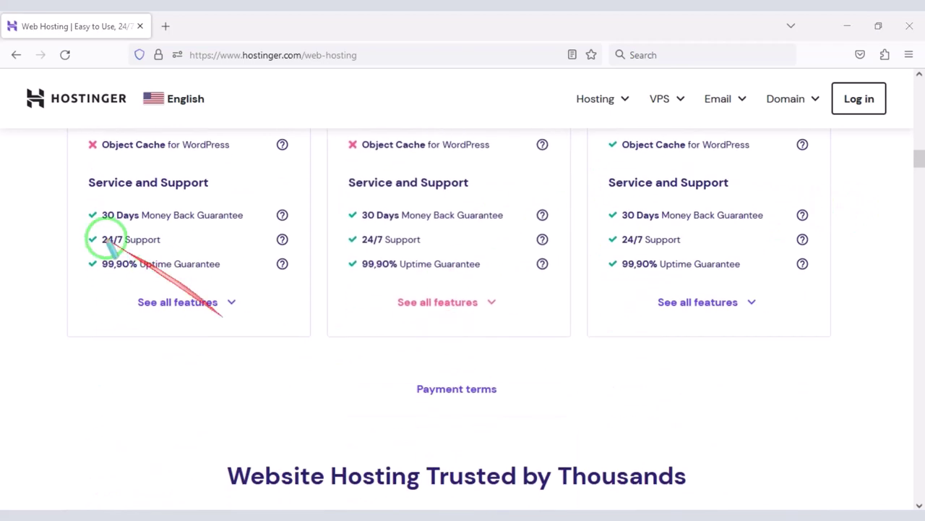
drag(75, 205, 292, 225)
drag(341, 196, 552, 225)
drag(609, 196, 804, 226)
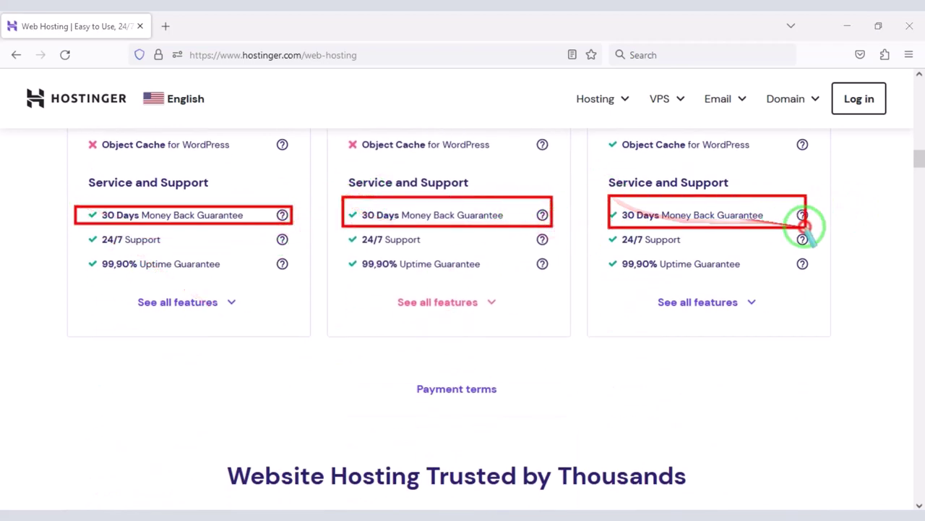
mouse_move(344, 233)
mouse_down()
mouse_move(520, 253)
mouse_move(809, 253)
mouse_up()
scroll(728, 284, down, 1)
scroll(506, 304, up, 15)
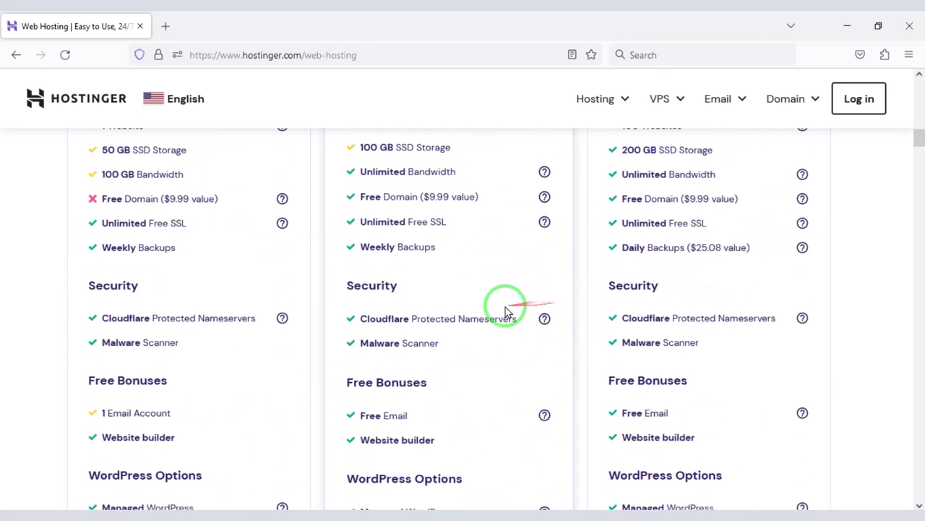
Add the Business plan with a 12-month term to the cart and sign in with Google
click(702, 346)
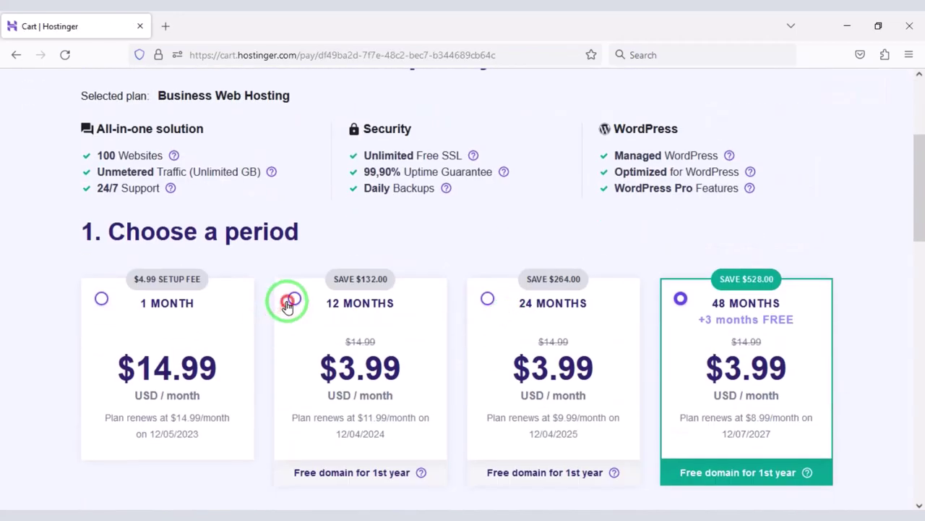
click(287, 304)
scroll(362, 355, down, 5)
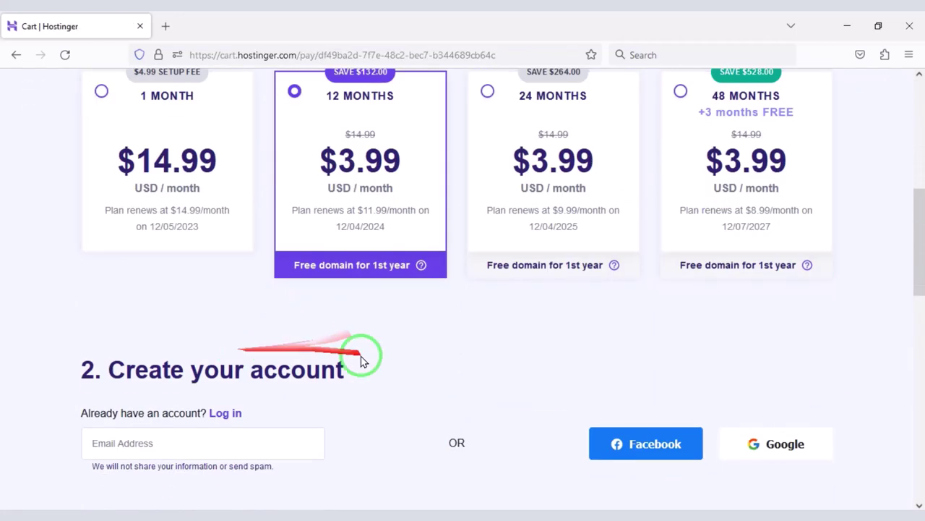
click(774, 267)
click(434, 263)
scroll(460, 362, down, 10)
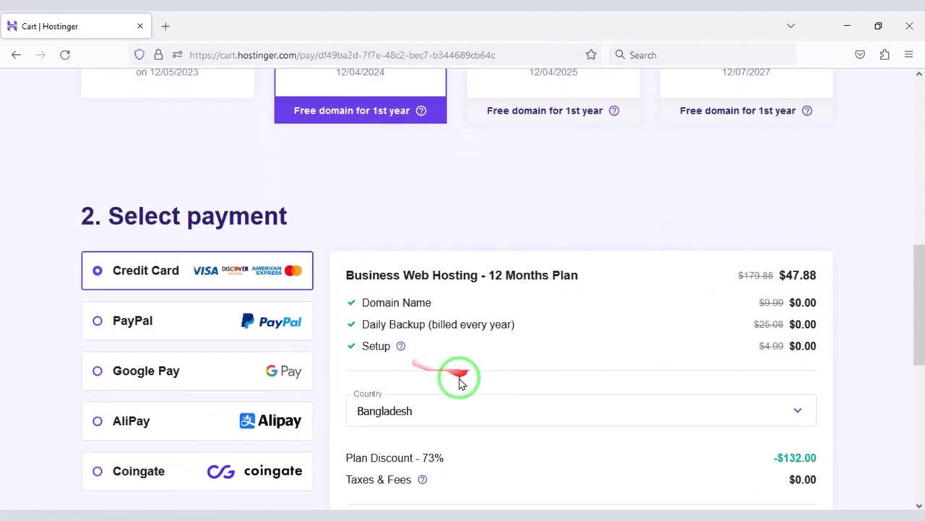
Highlight the 73% discount, discounted total, PayPal and other payment options, and the payment submission area
mouse_move(329, 305)
mouse_down()
mouse_move(467, 334)
mouse_move(649, 423)
mouse_up()
mouse_move(728, 375)
mouse_down()
mouse_move(796, 411)
mouse_move(887, 429)
mouse_up()
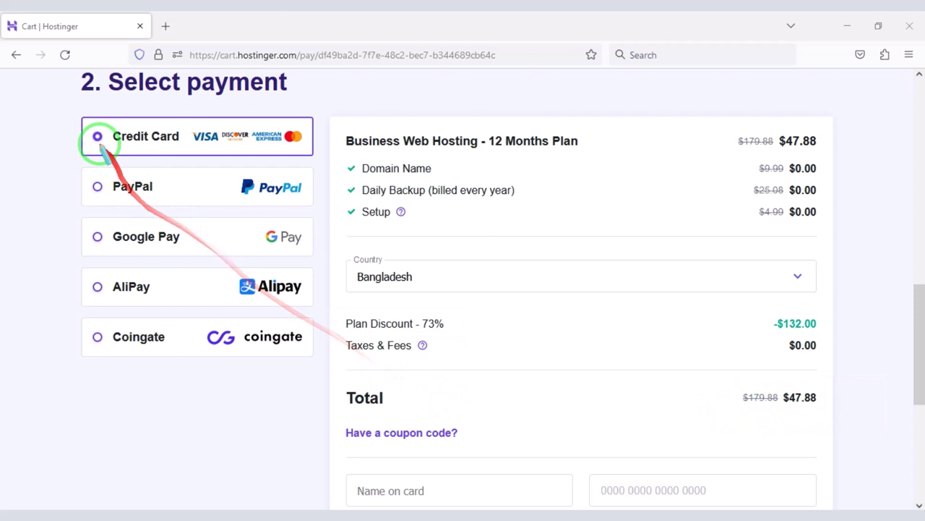
drag(58, 100, 316, 384)
drag(68, 160, 282, 223)
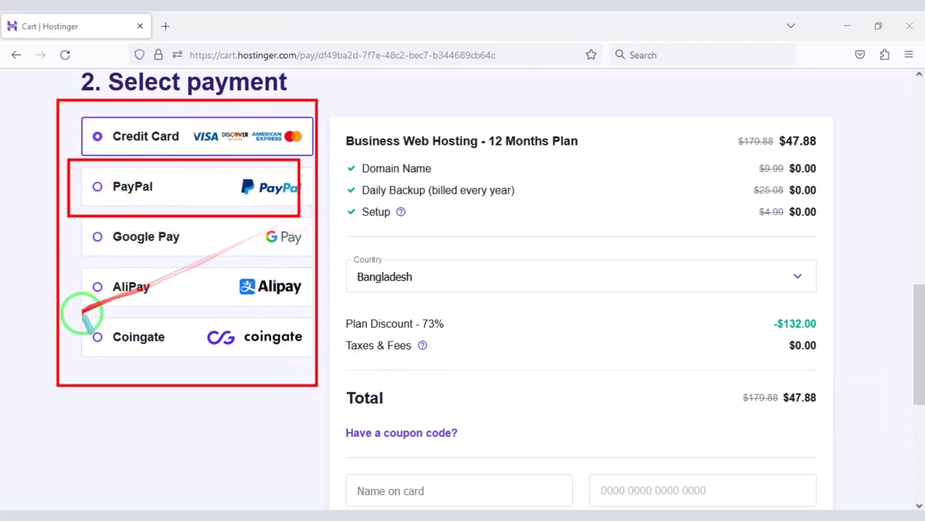
drag(78, 310, 302, 365)
scroll(470, 366, down, 4)
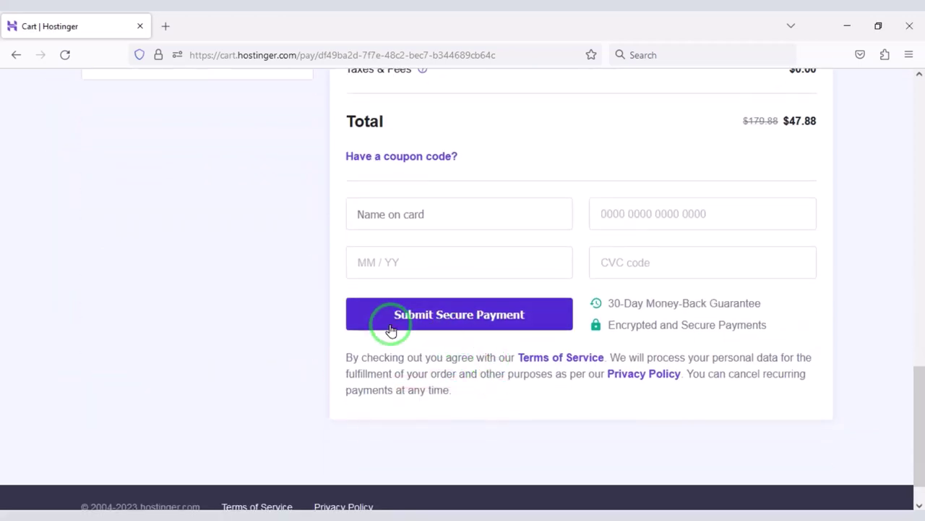
drag(319, 270, 589, 344)
scroll(723, 326, up, 10)
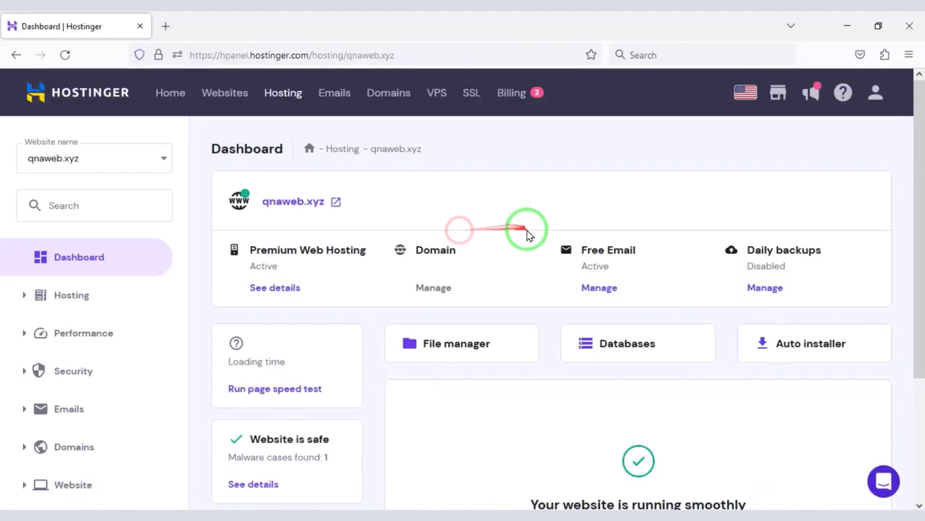
Change the website's PHP version from 7.3 to 8.1 in Advanced > PHP Configuration and confirm
scroll(528, 239, down, 3)
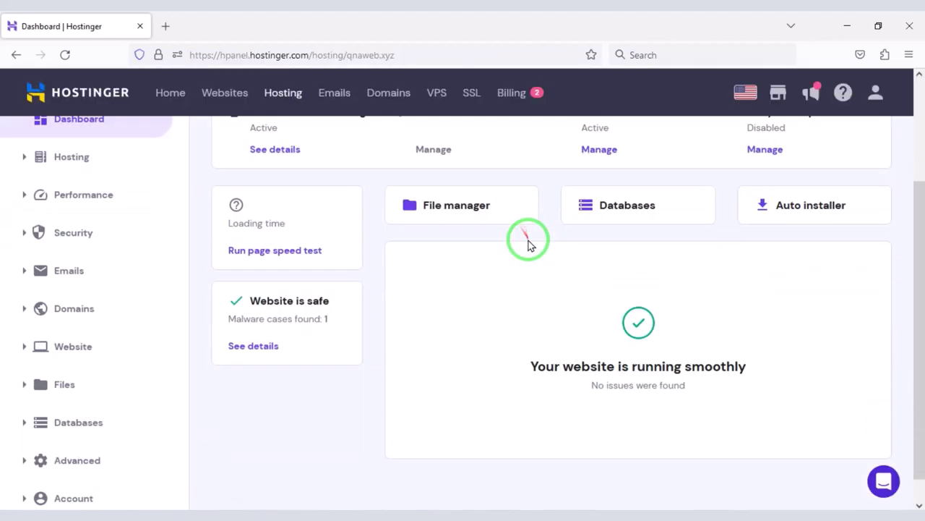
scroll(557, 334, up, 3)
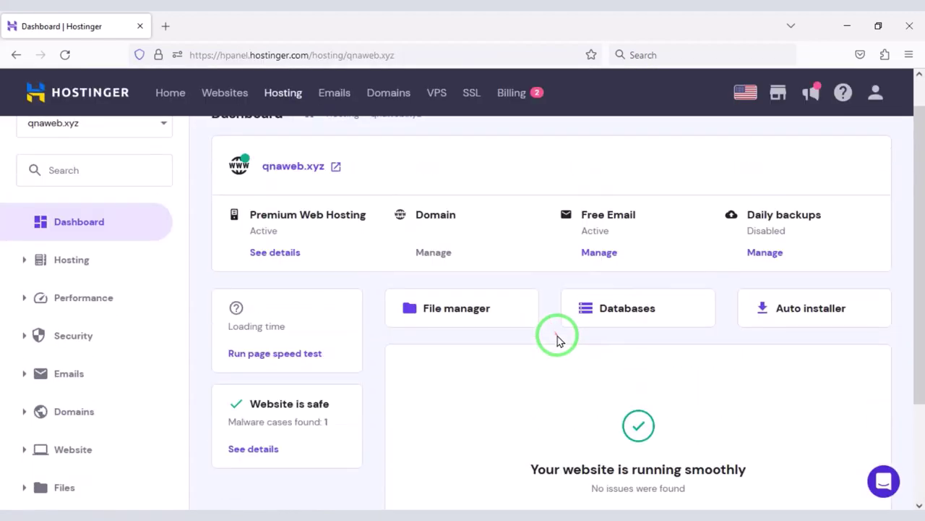
scroll(669, 320, down, 3)
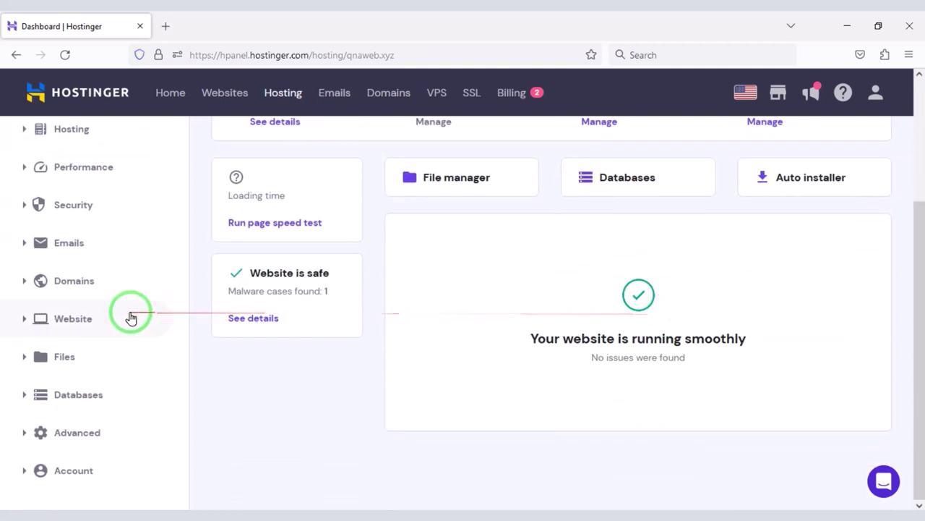
click(97, 430)
scroll(114, 427, down, 3)
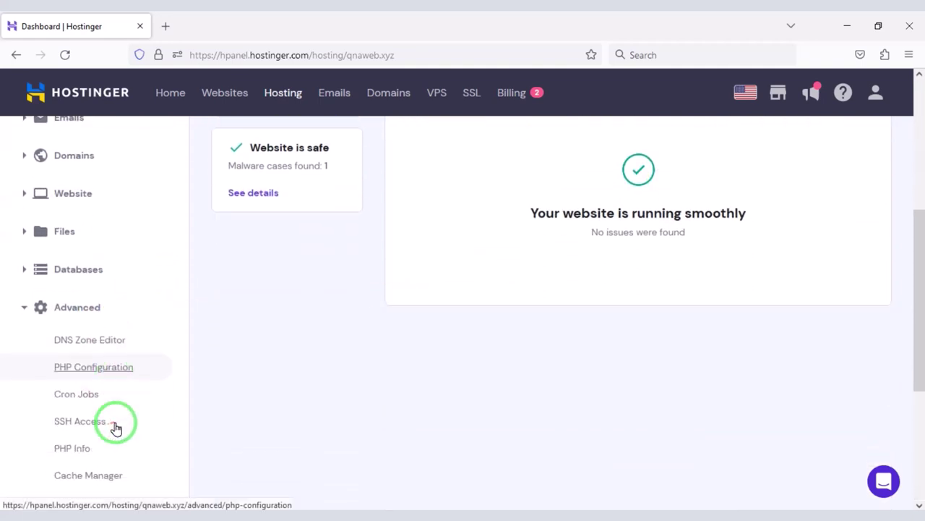
click(118, 361)
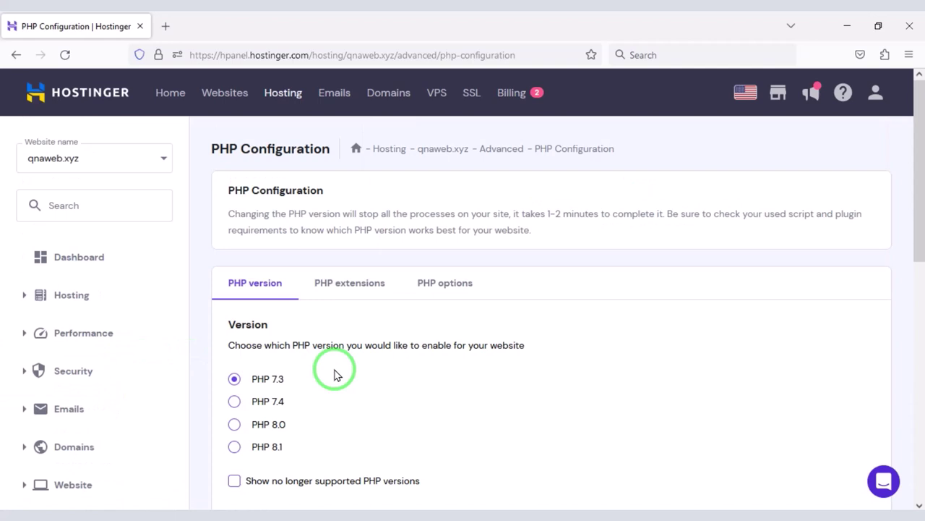
scroll(384, 340, down, 3)
click(233, 311)
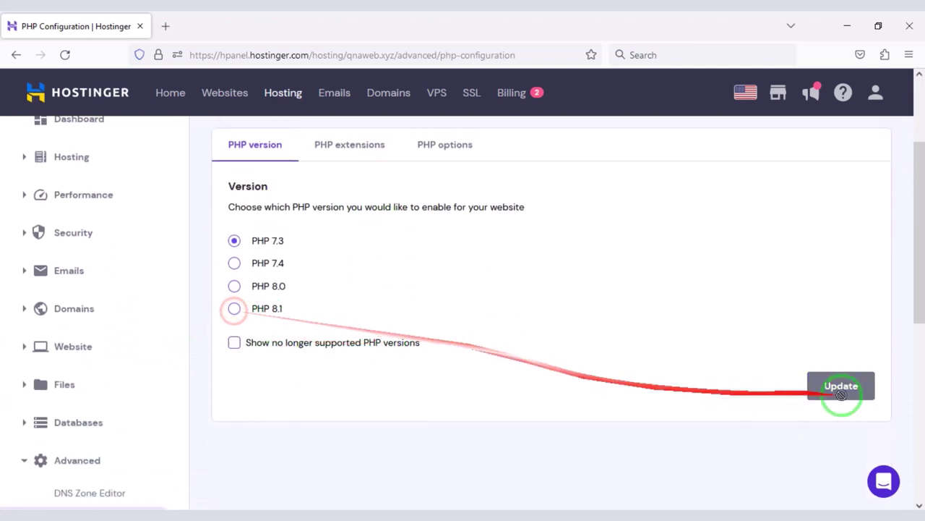
click(842, 388)
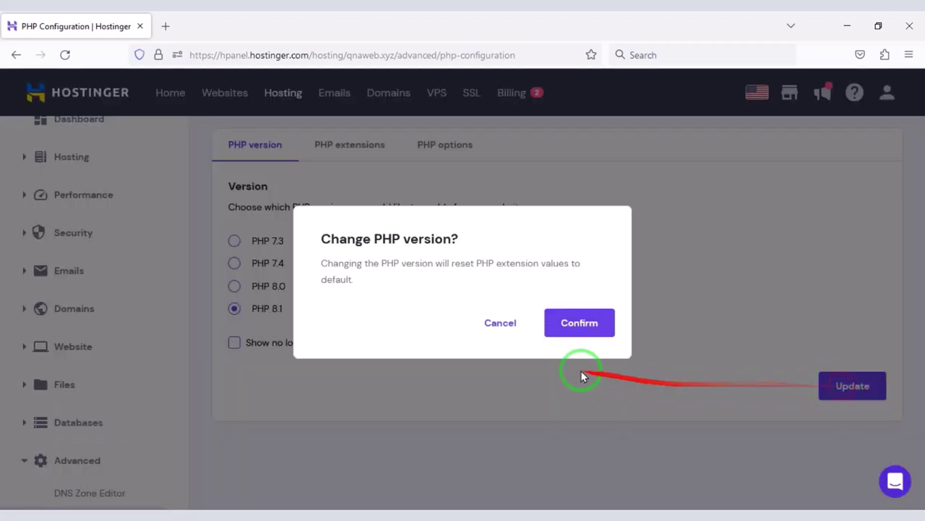
click(571, 327)
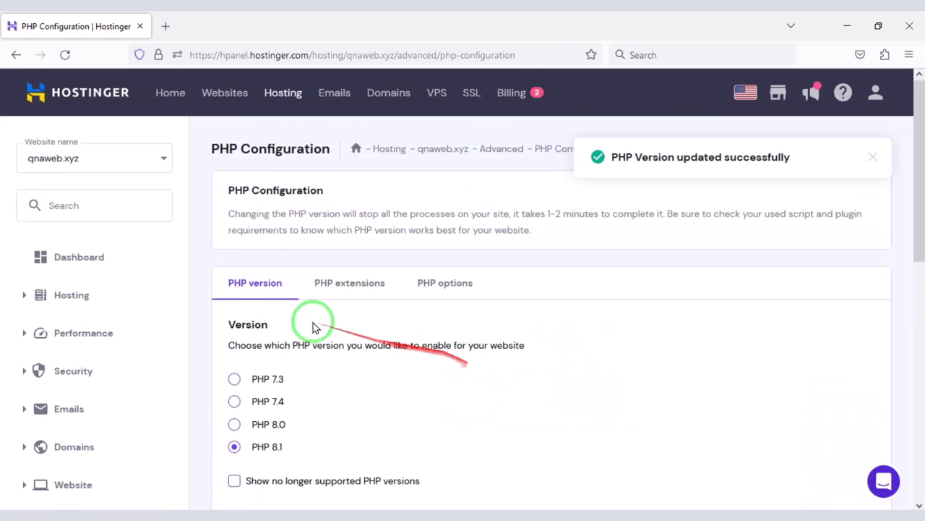
Return to the hosting dashboard and open the site's File manager
click(92, 254)
click(363, 449)
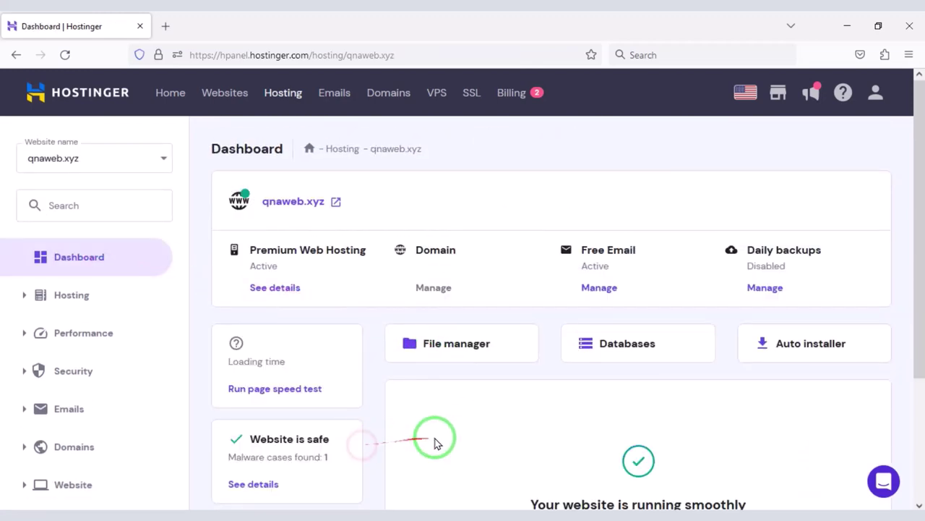
scroll(435, 443, down, 2)
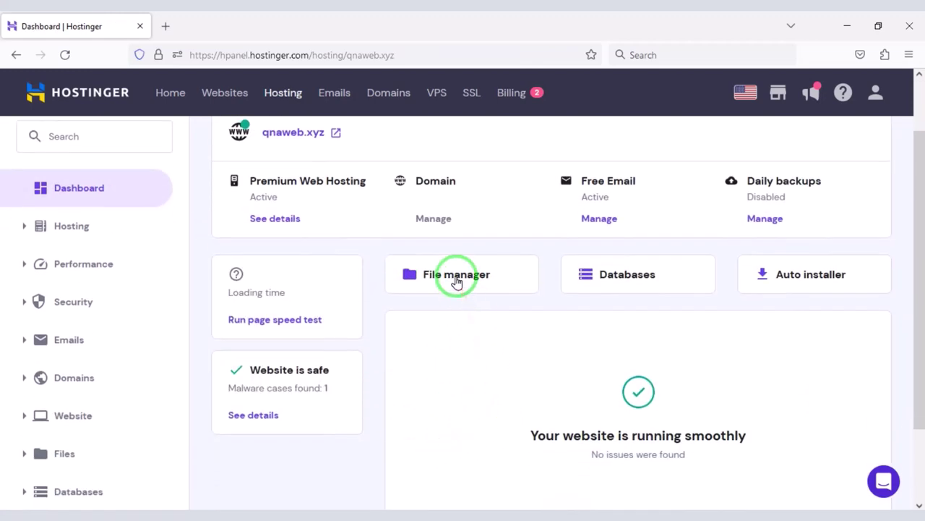
click(456, 278)
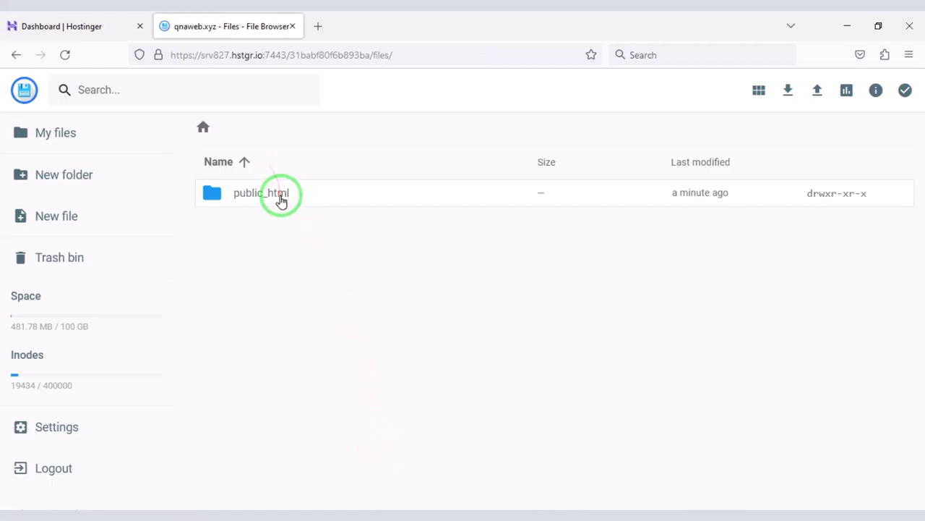
Extract bemusic-3.0.4 to a 'bemusic-3.0.4' folder, open it, and select the website archive
double_click(337, 200)
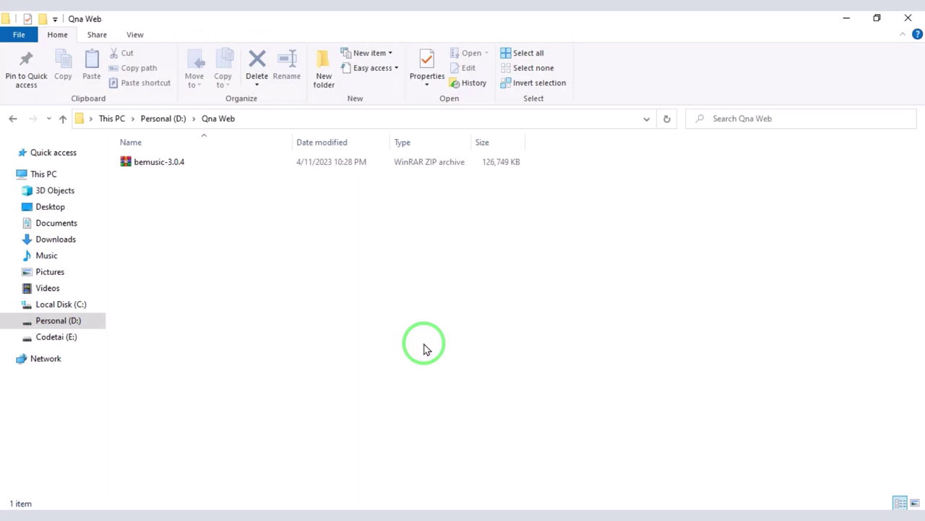
right_click(200, 166)
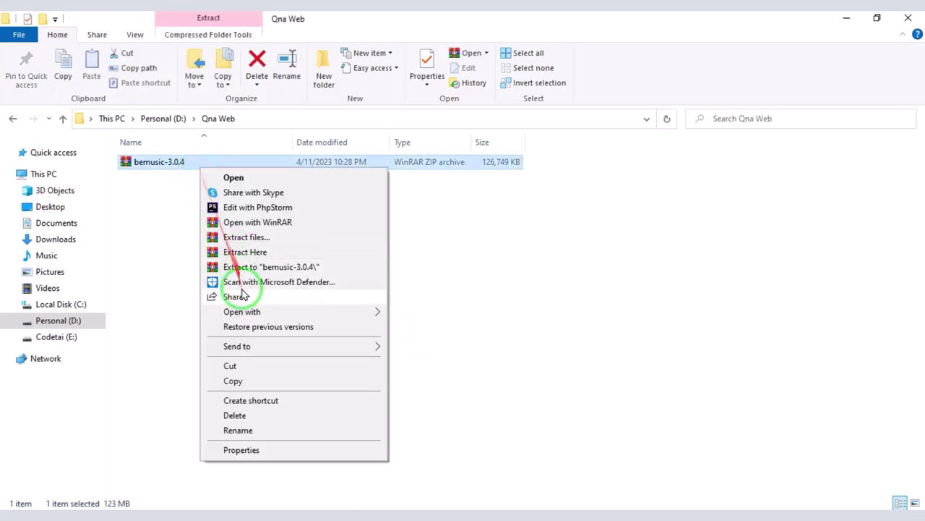
click(246, 268)
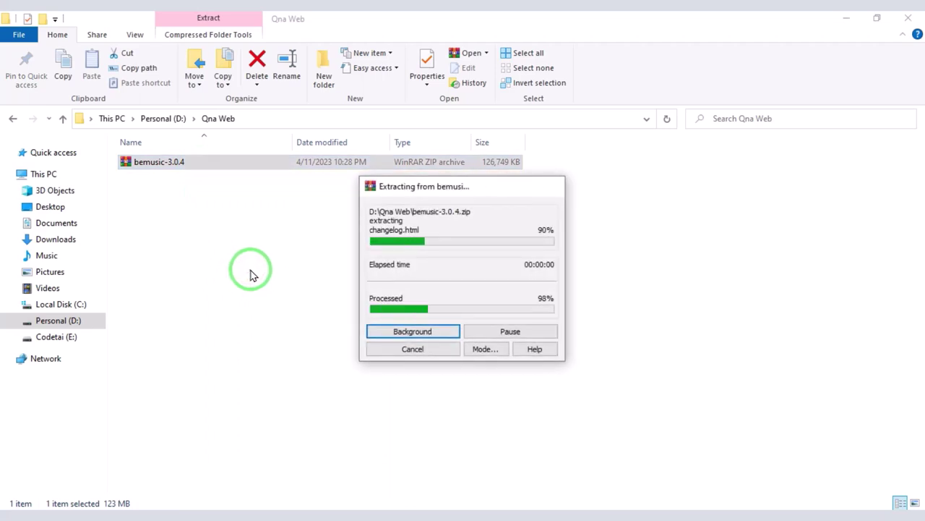
double_click(232, 164)
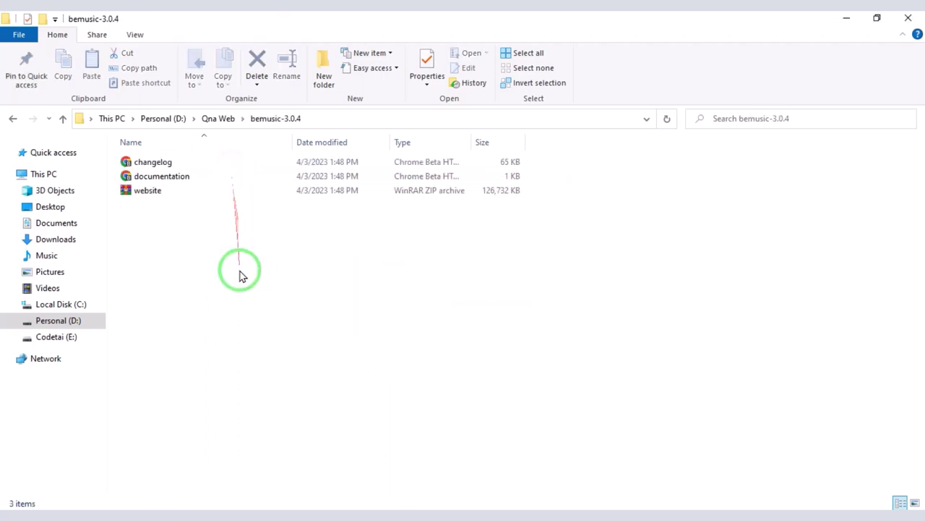
click(186, 191)
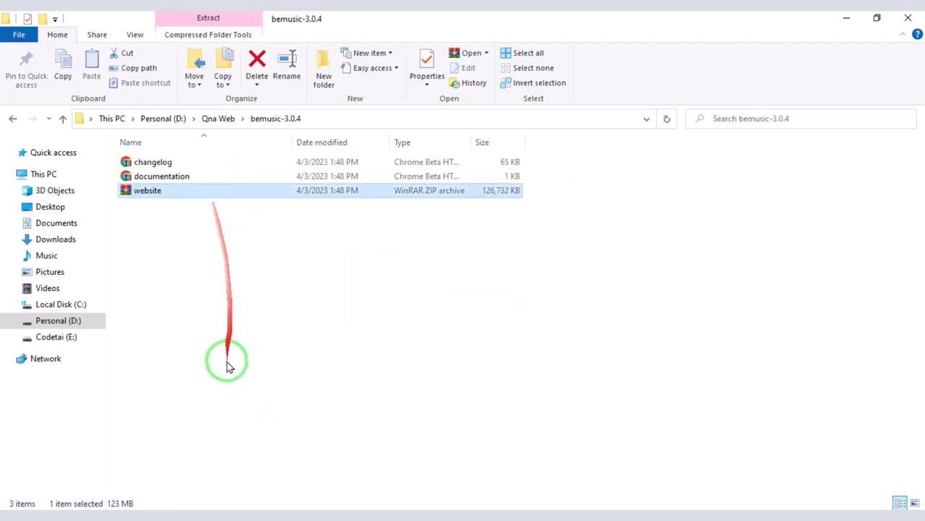
Upload website.zip from the bemusic-3.0.4 folder into public_html
click(208, 515)
click(818, 90)
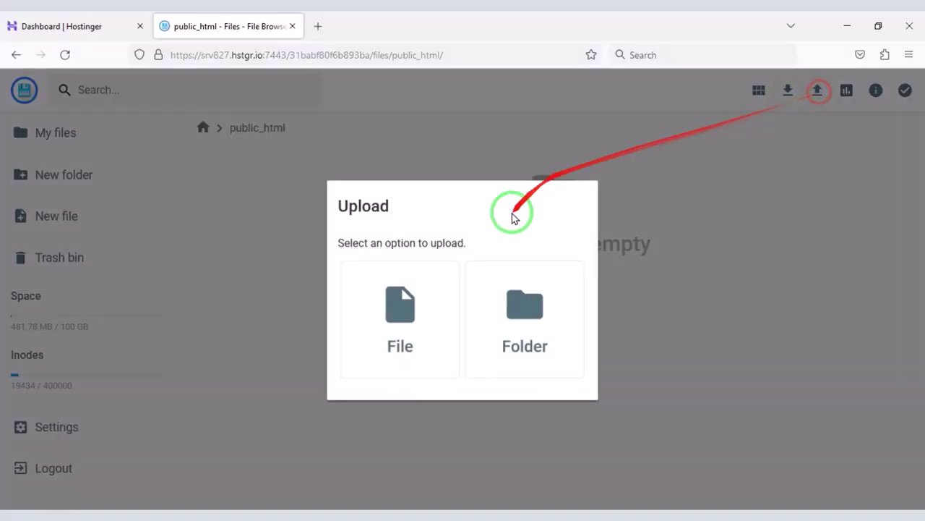
click(426, 291)
double_click(221, 112)
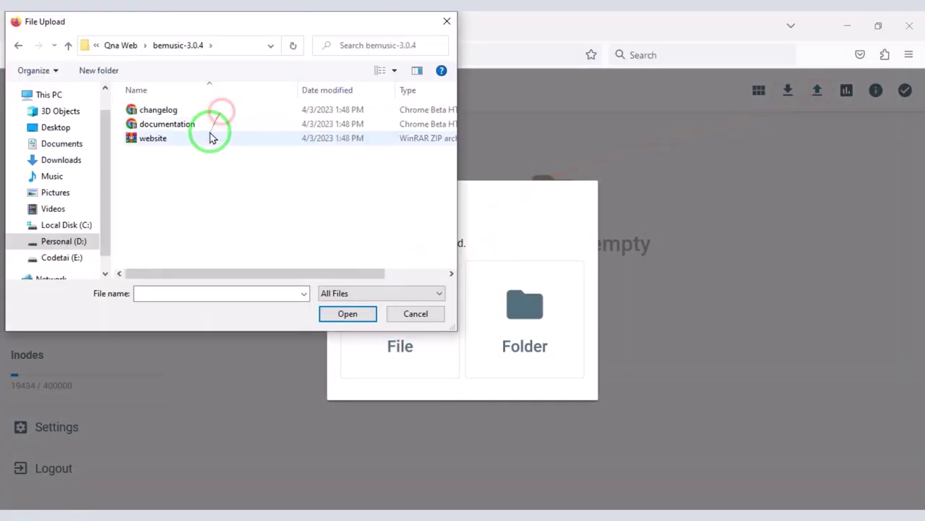
click(209, 136)
double_click(209, 136)
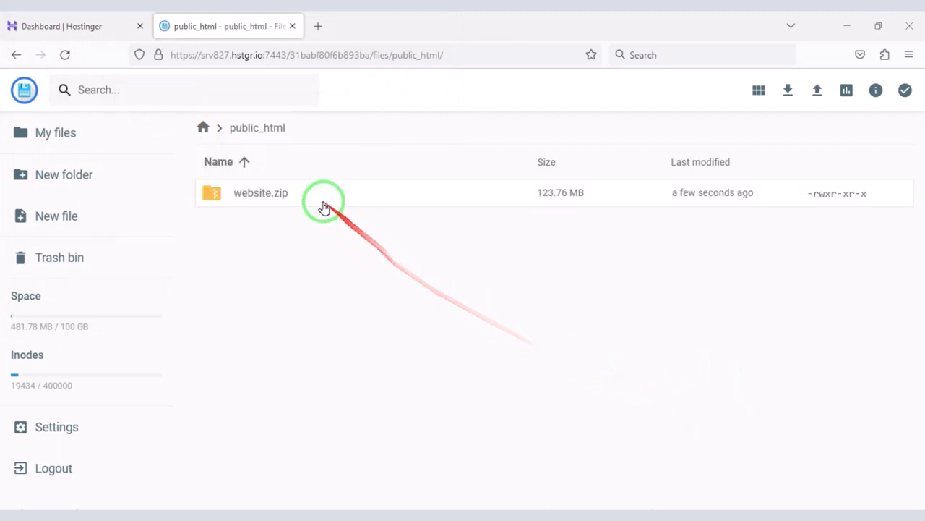
Extract website.zip into a new folder named 'MyFolder'
click(320, 198)
right_click(318, 202)
click(383, 385)
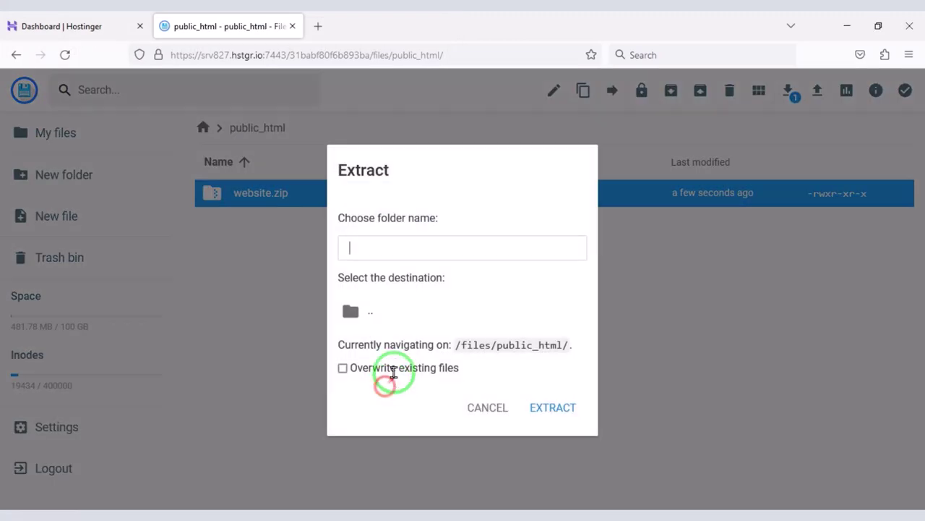
text(My)
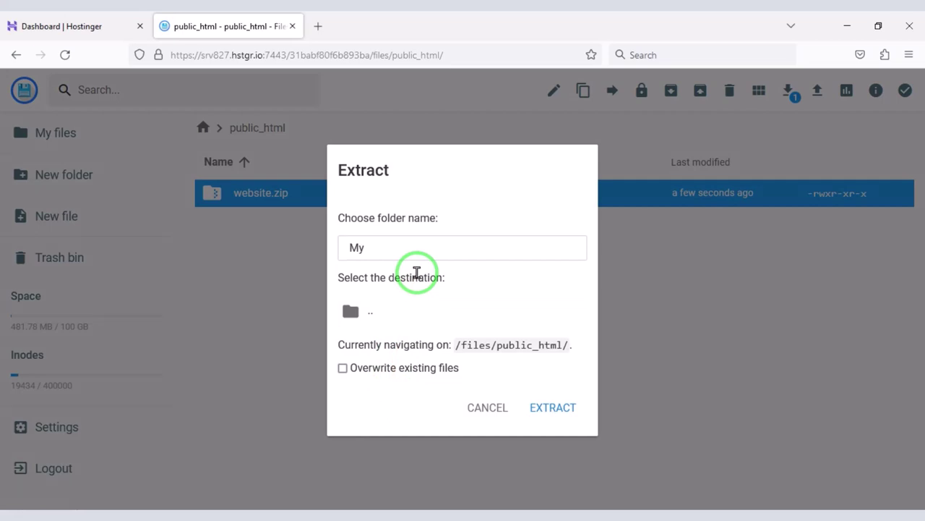
text(Folder)
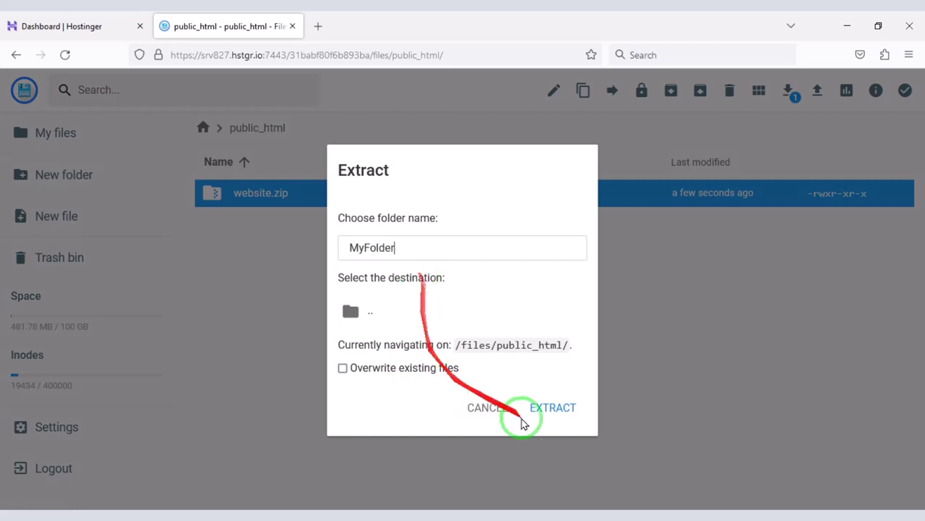
click(565, 416)
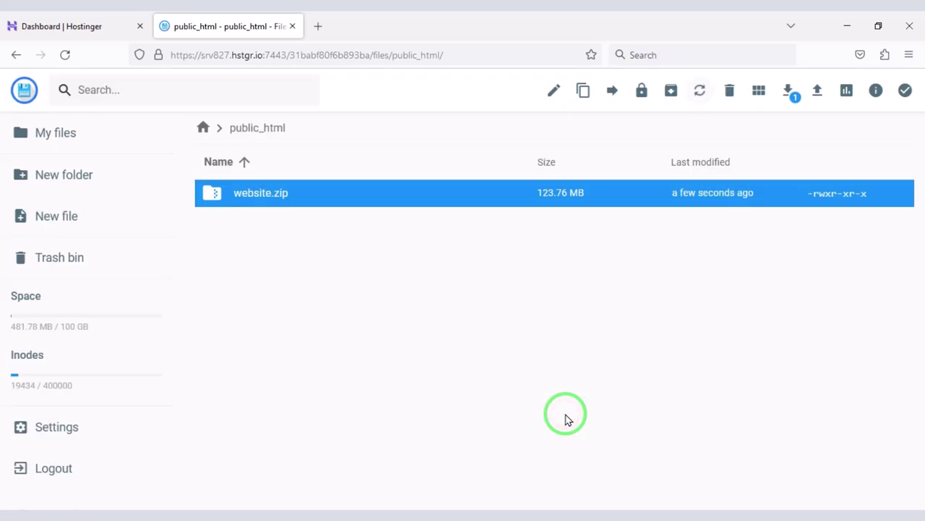
Delete website.zip from public_html
click(331, 221)
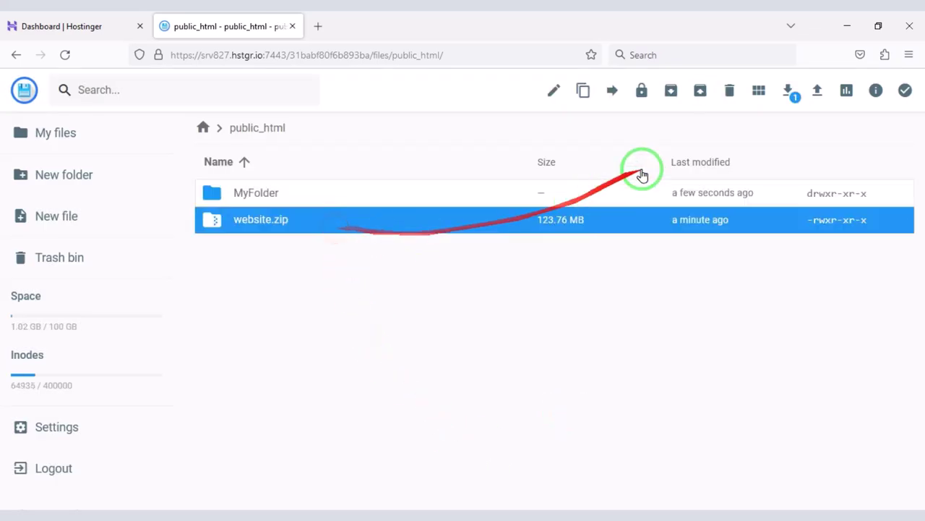
click(730, 92)
click(568, 320)
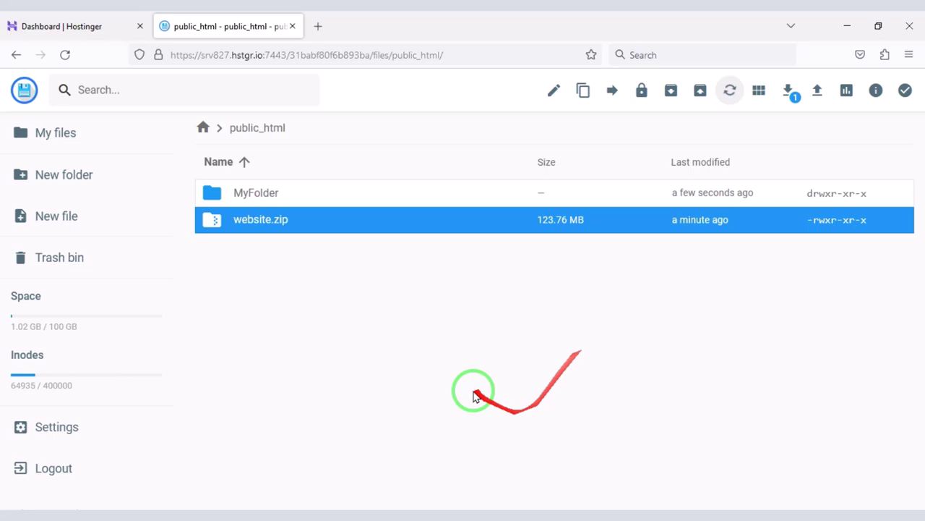
Move all extracted files from MyFolder up into public_html
double_click(293, 185)
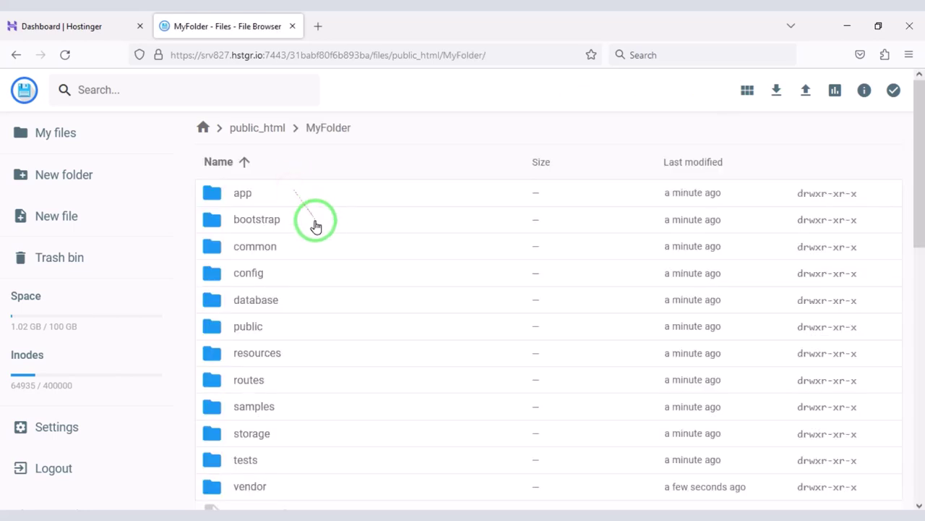
key(ctrl+a)
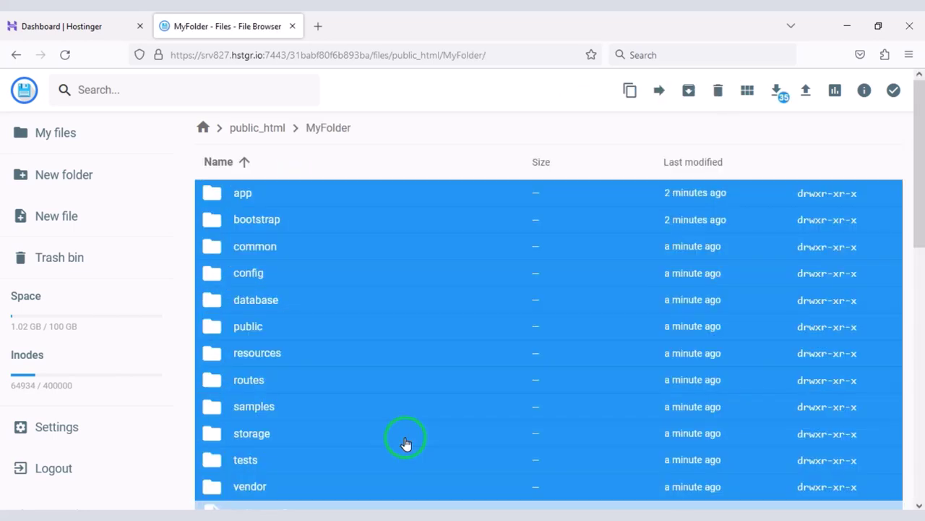
click(660, 93)
click(448, 175)
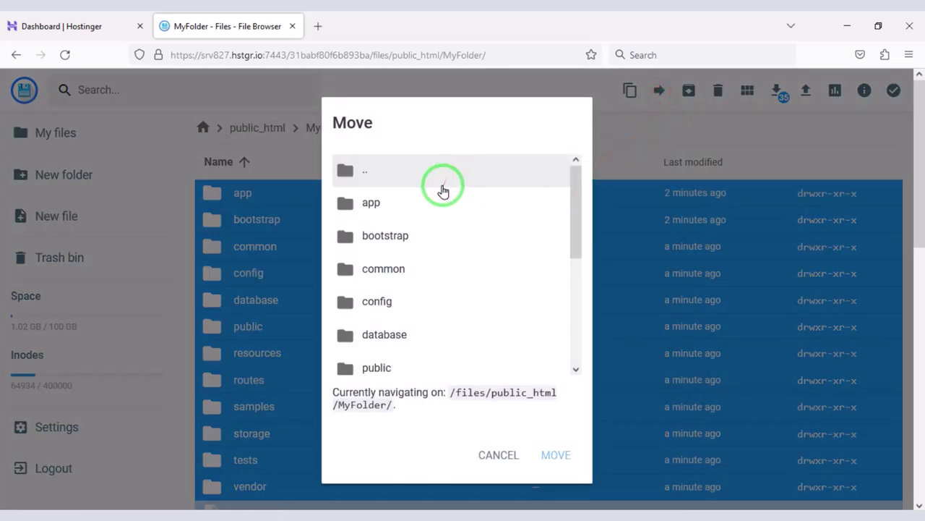
double_click(443, 186)
click(414, 249)
double_click(413, 250)
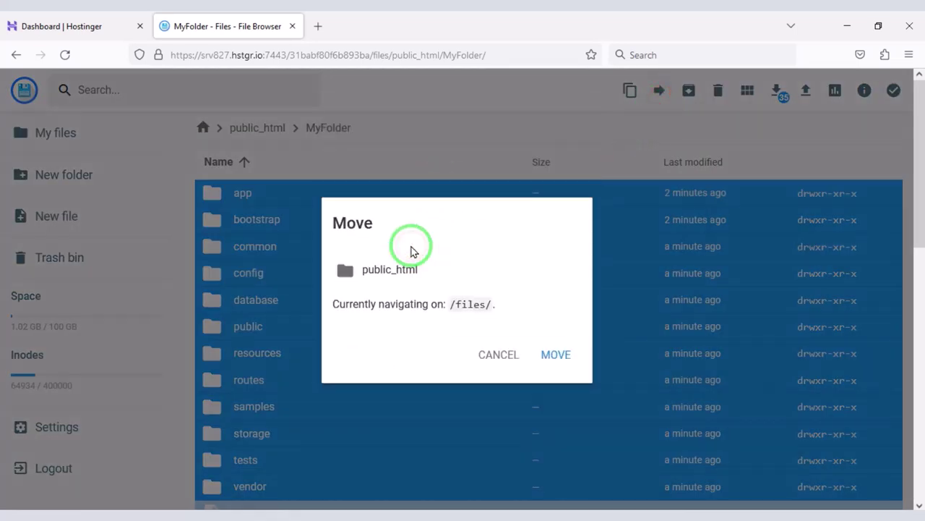
click(409, 270)
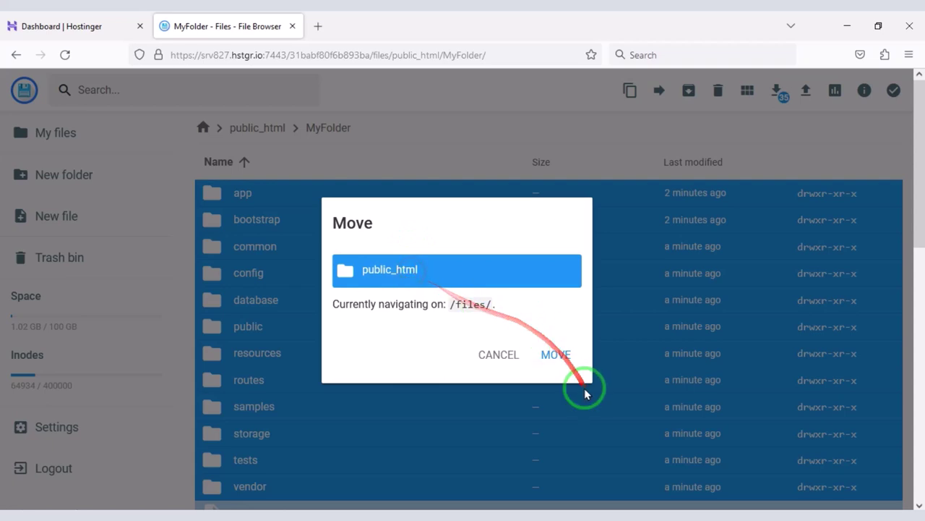
click(551, 369)
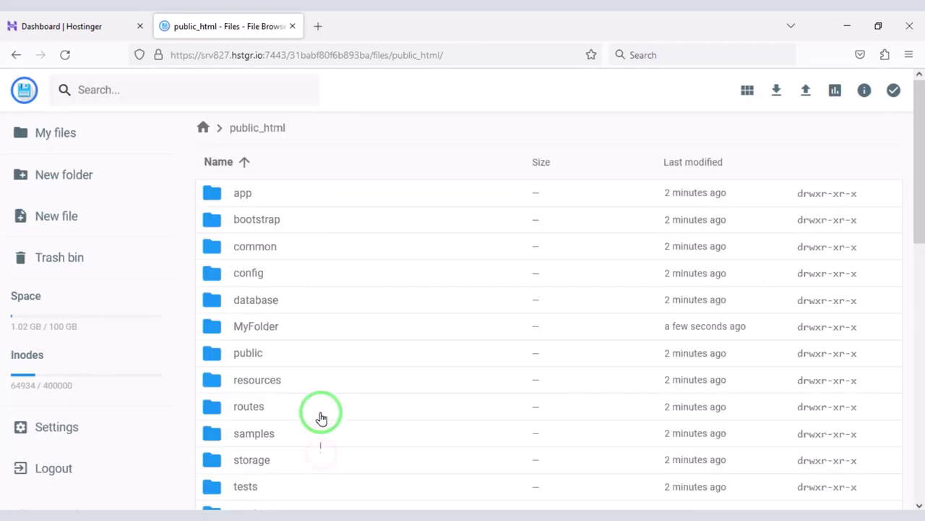
Delete the emptied MyFolder
click(304, 330)
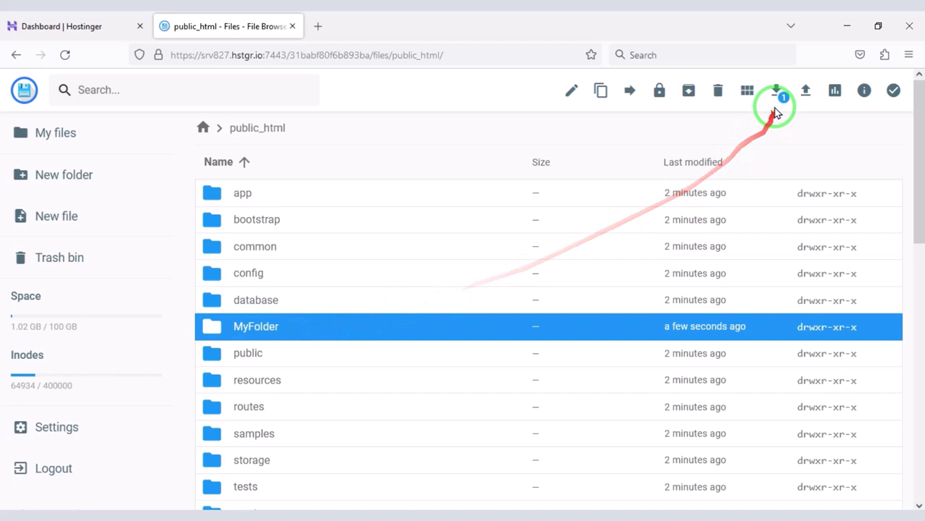
click(720, 91)
click(550, 319)
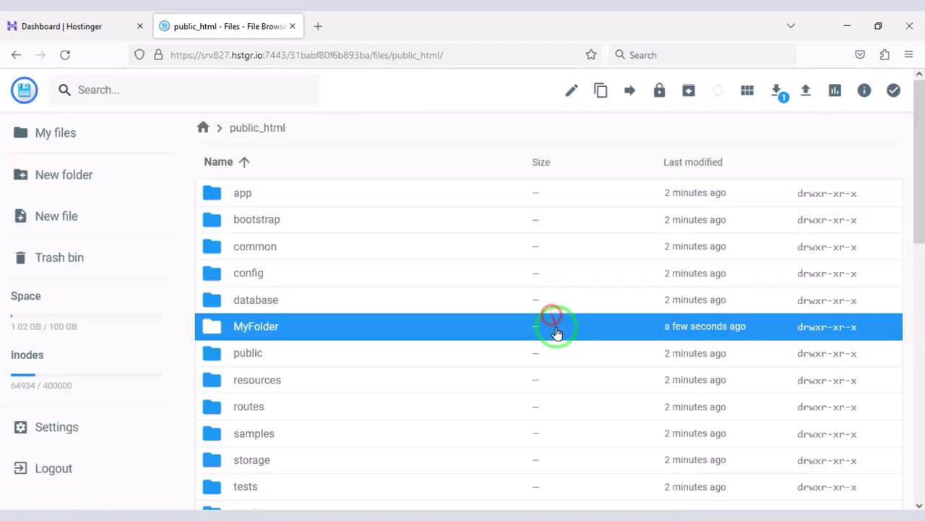
Load qnaweb.xyz in a new tab and continue past the Introduction, Requirements and Filesystem checks
click(318, 26)
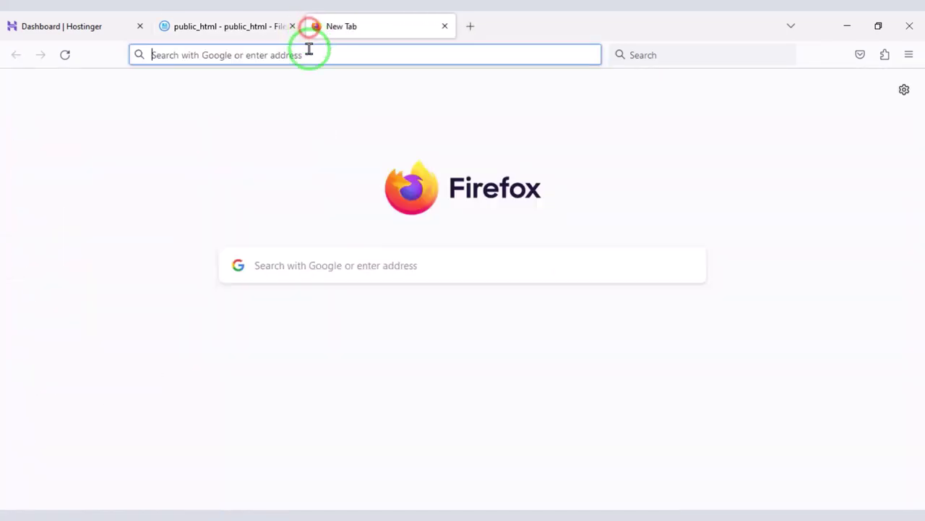
text(qnaweb.xyz)
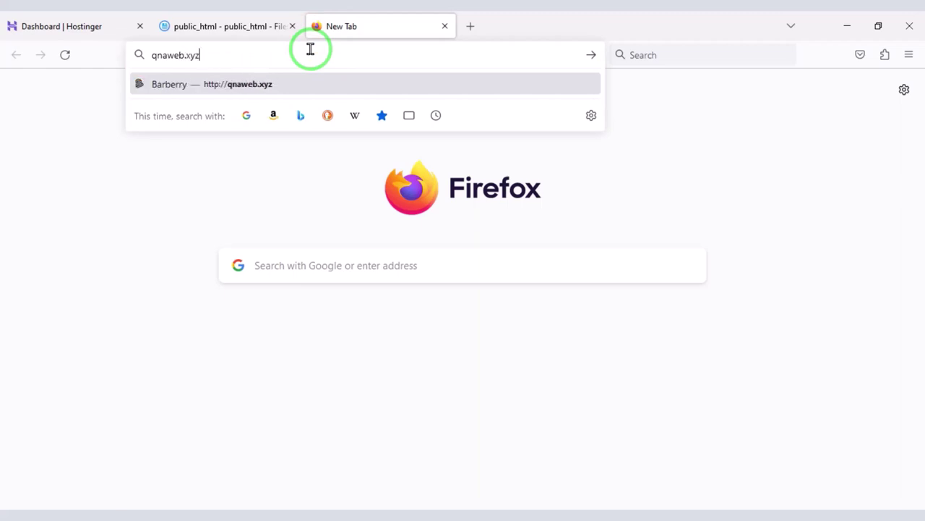
key(Return)
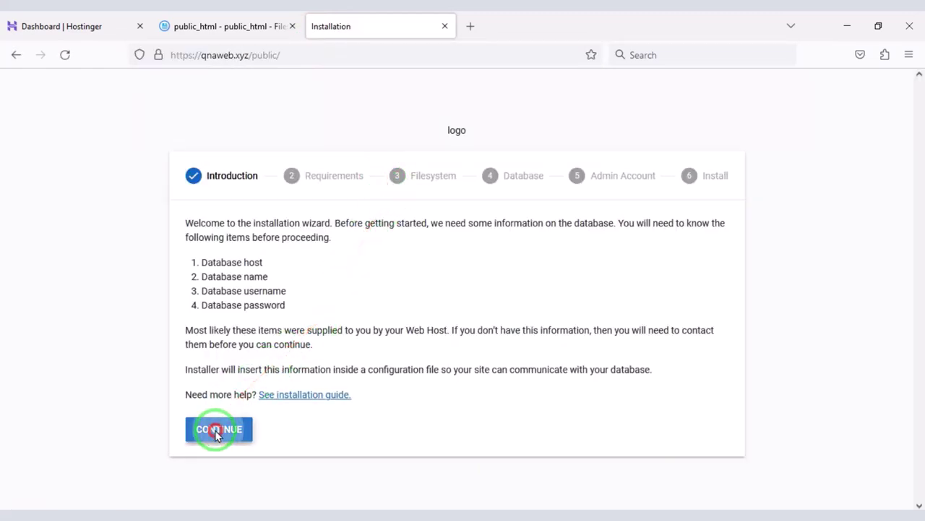
click(215, 431)
scroll(250, 422, down, 3)
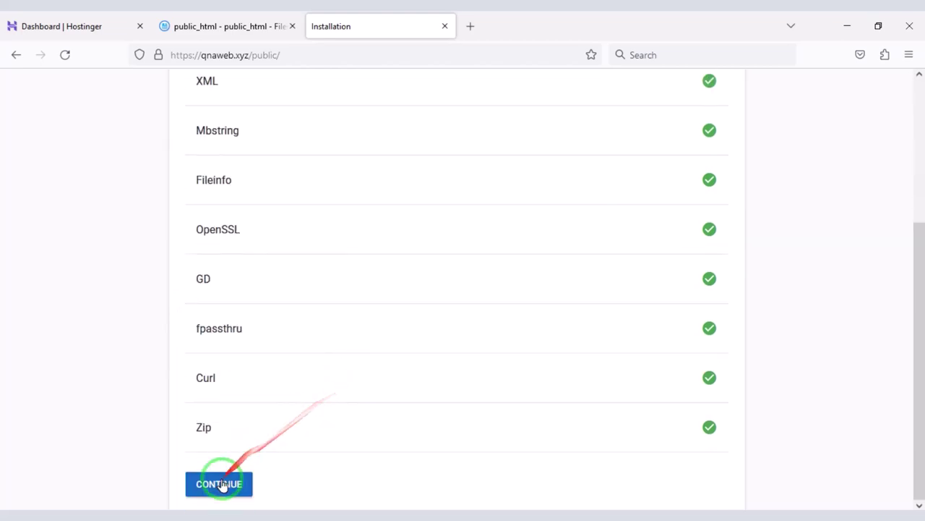
click(221, 484)
scroll(335, 357, down, 4)
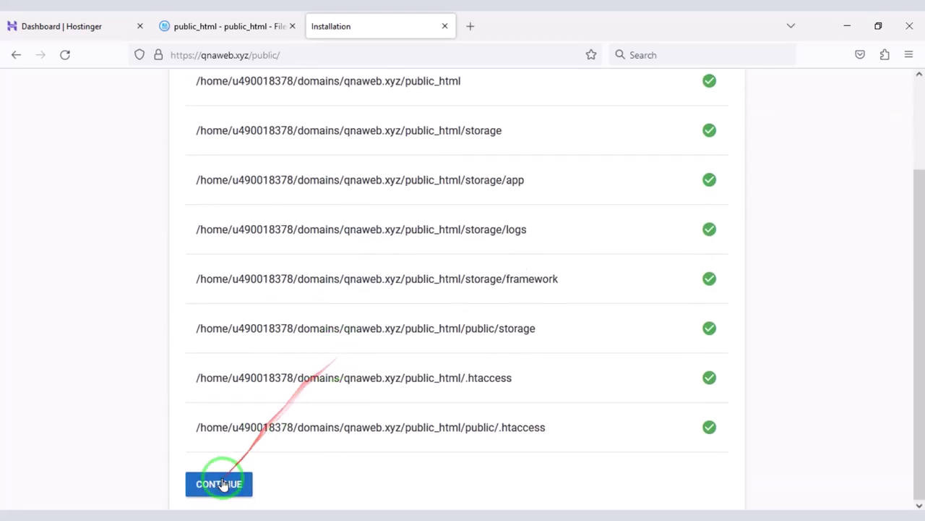
click(221, 483)
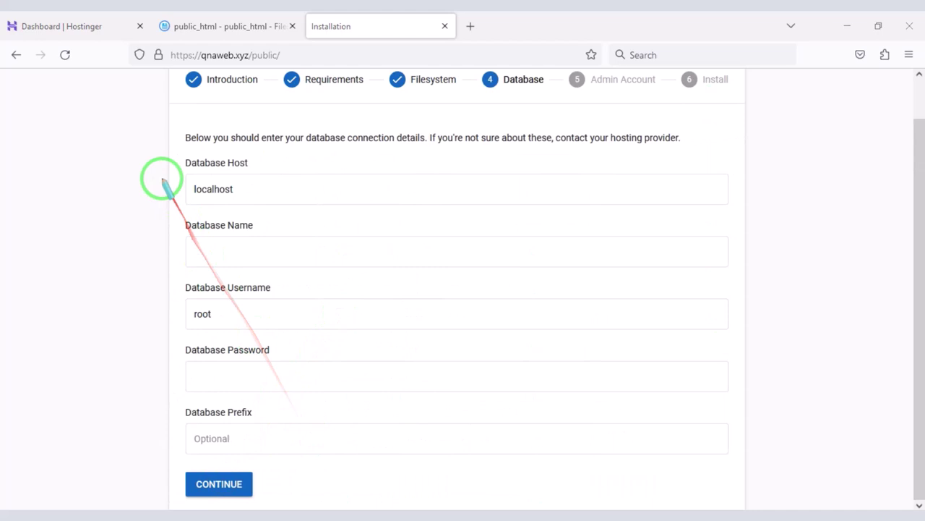
mouse_move(165, 153)
mouse_down()
mouse_move(530, 467)
mouse_move(820, 467)
mouse_move(763, 467)
mouse_up()
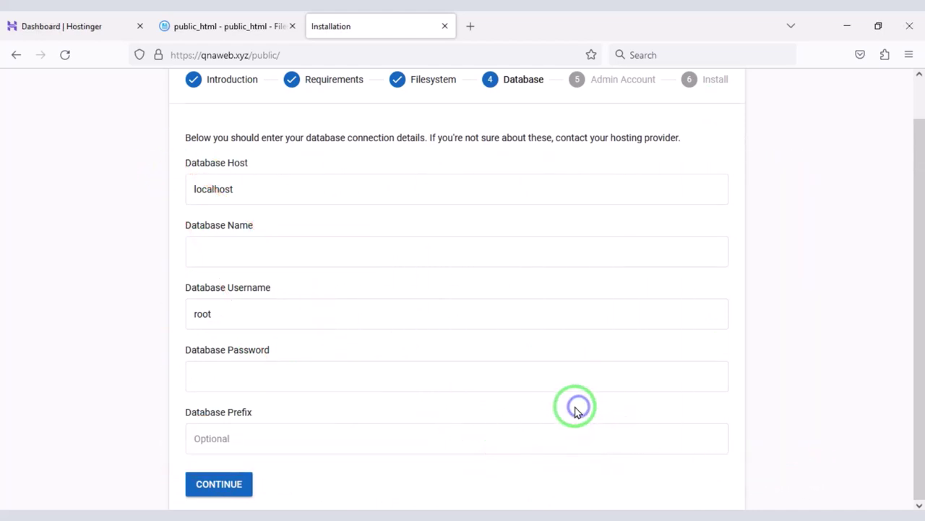
Go from the Hostinger dashboard to the Databases > MySQL management page
click(73, 26)
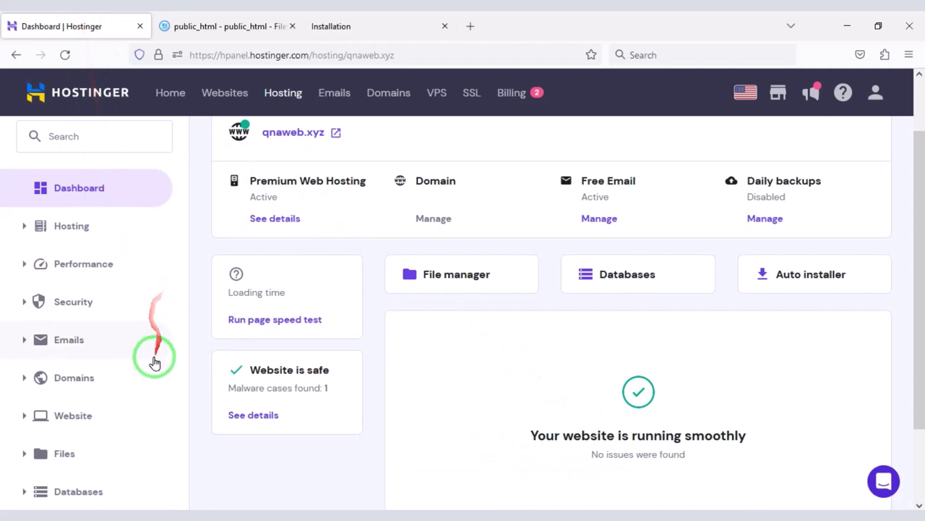
scroll(151, 365, down, 3)
click(106, 397)
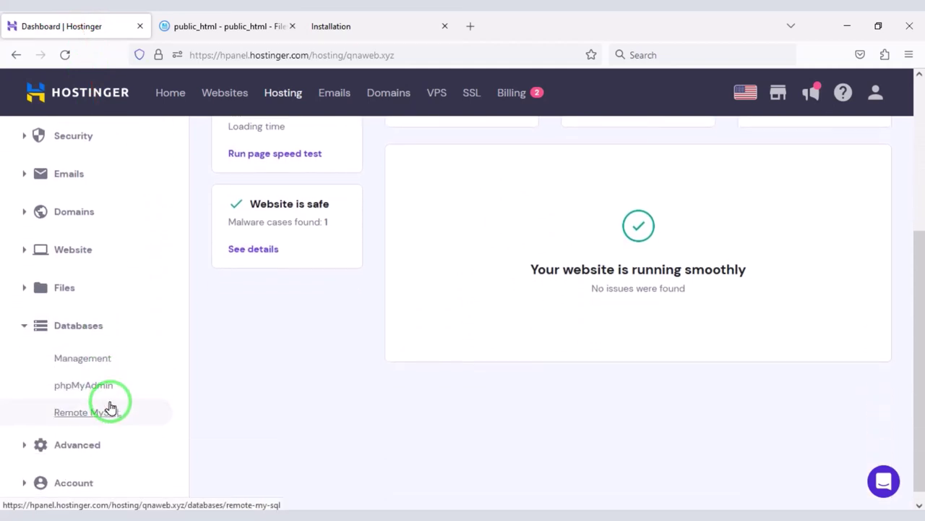
click(97, 370)
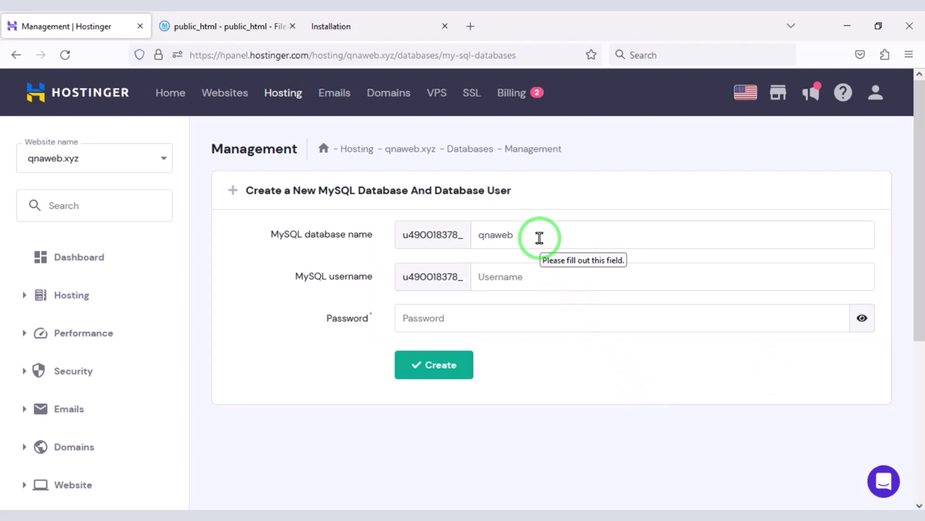
Enter the username userqnaweb, then generate and copy a random database password
click(544, 288)
text(userqnaweb)
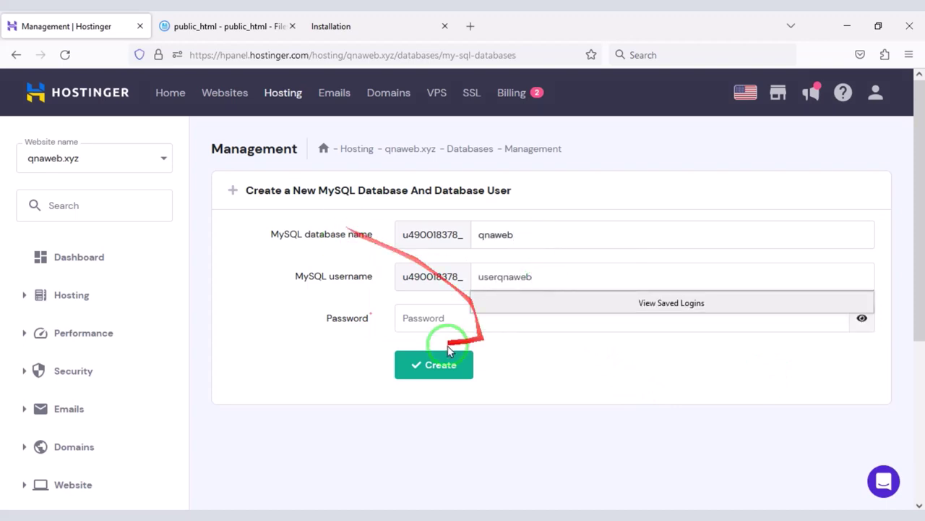
click(846, 325)
click(830, 317)
right_click(427, 316)
click(470, 135)
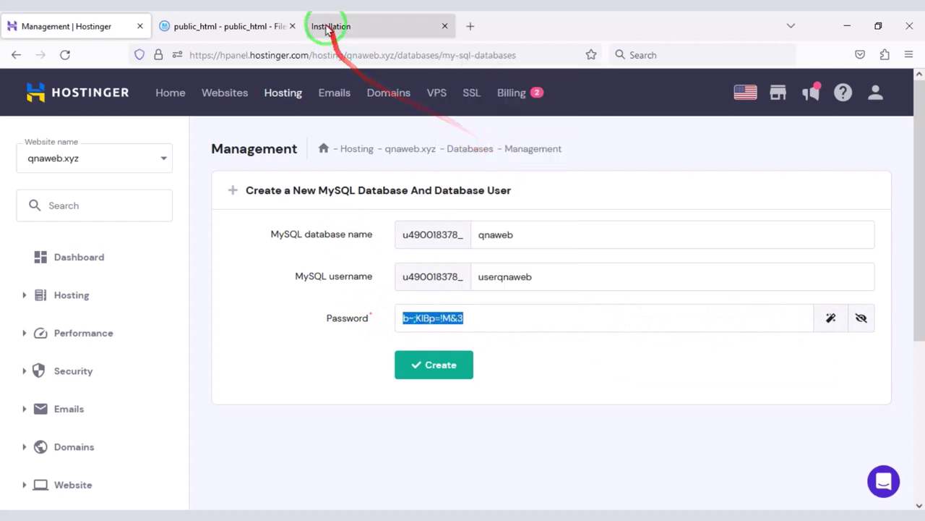
Paste the password into the installer's Database Password, then create the qnaweb database and user
click(327, 28)
click(282, 377)
click(66, 26)
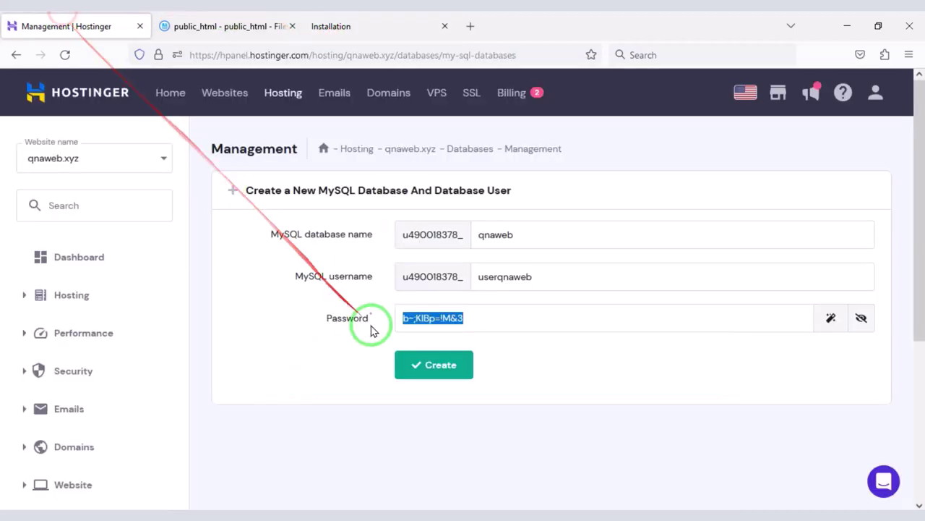
click(405, 375)
scroll(334, 329, down, 3)
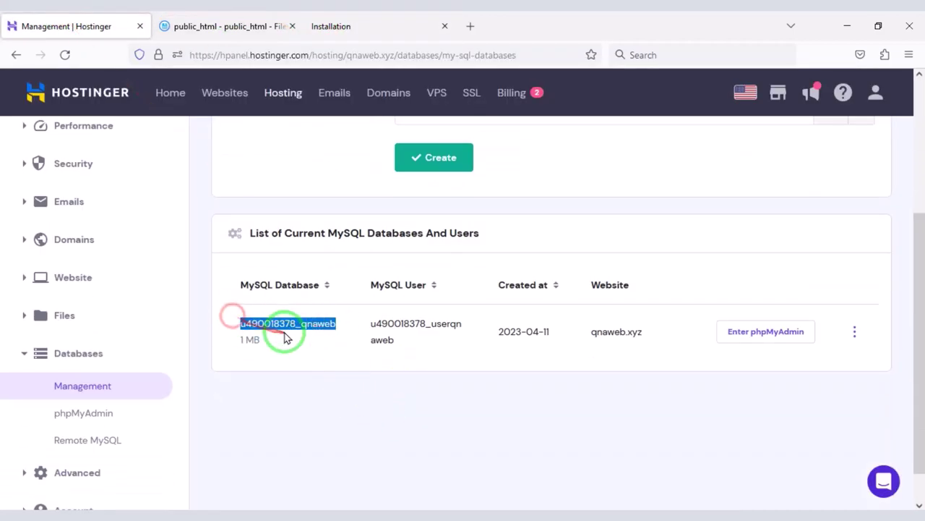
Copy the full qnaweb database name into the installer's Database Name field
right_click(285, 334)
click(304, 339)
click(341, 19)
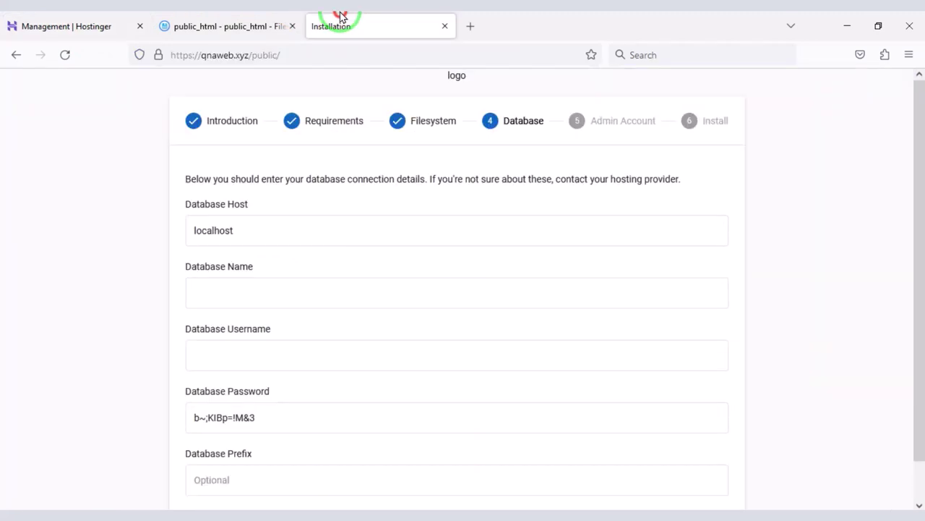
click(287, 297)
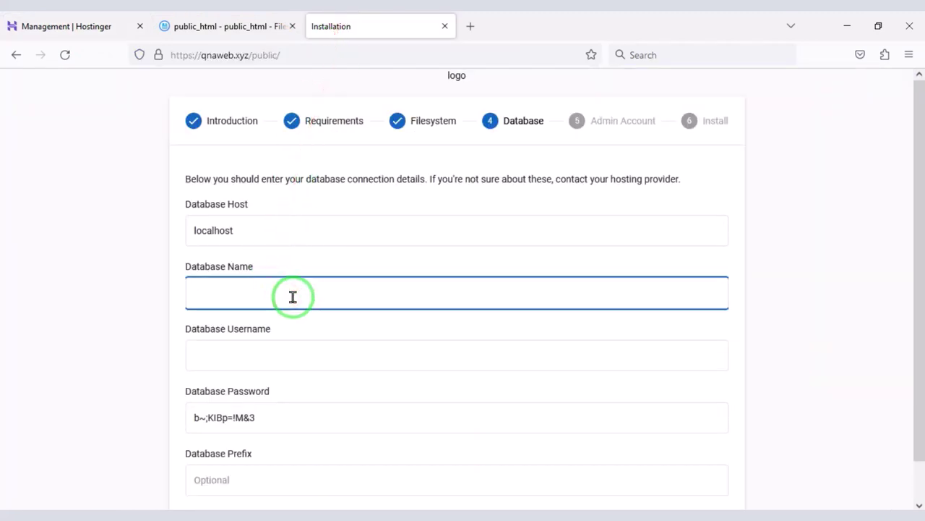
Copy the full userqnaweb username into Database Username and submit the connection details
click(68, 23)
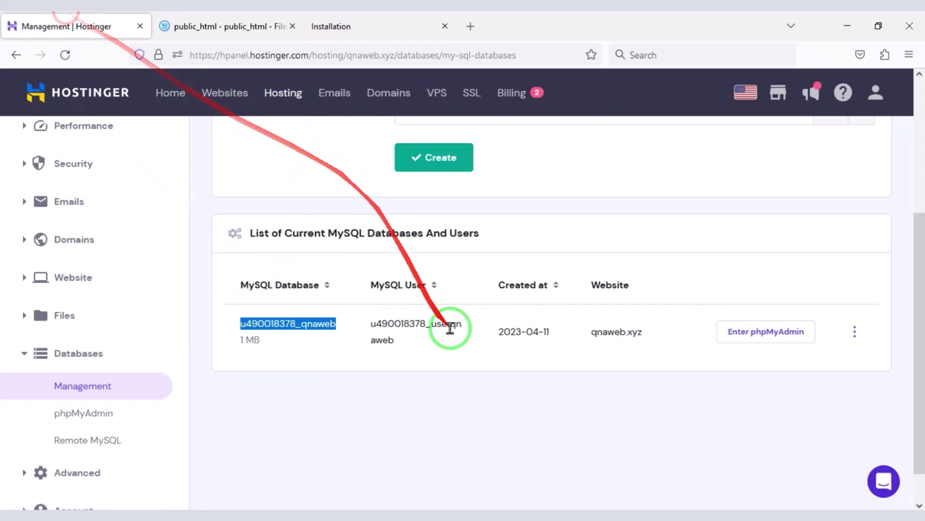
click(416, 340)
right_click(382, 327)
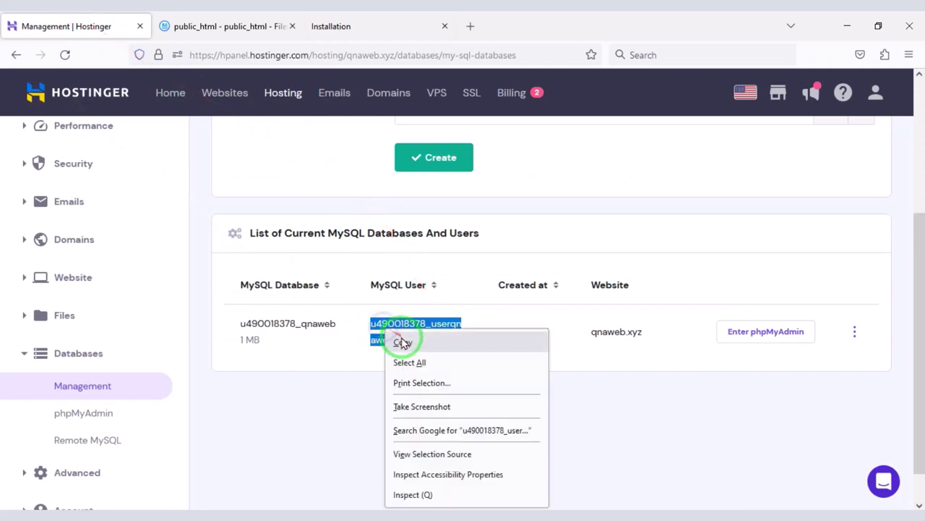
click(408, 347)
click(331, 22)
click(313, 355)
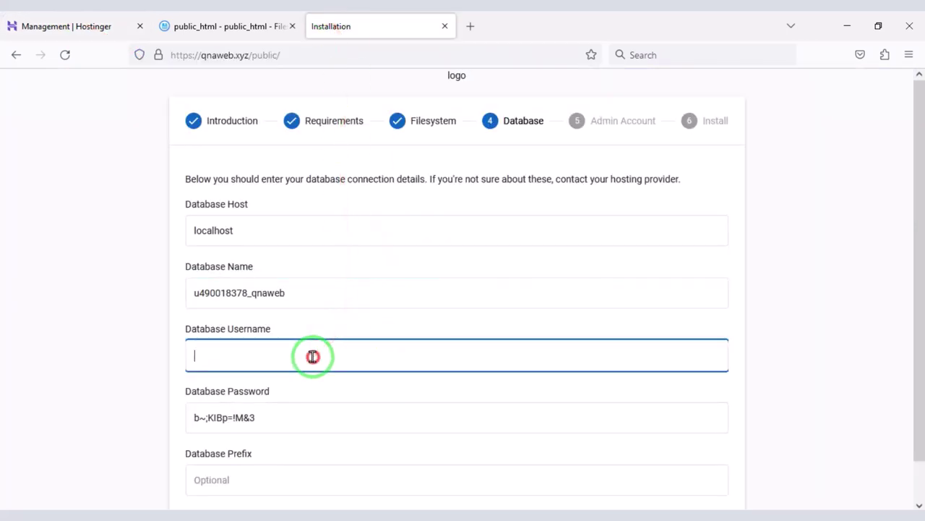
scroll(282, 434, down, 1)
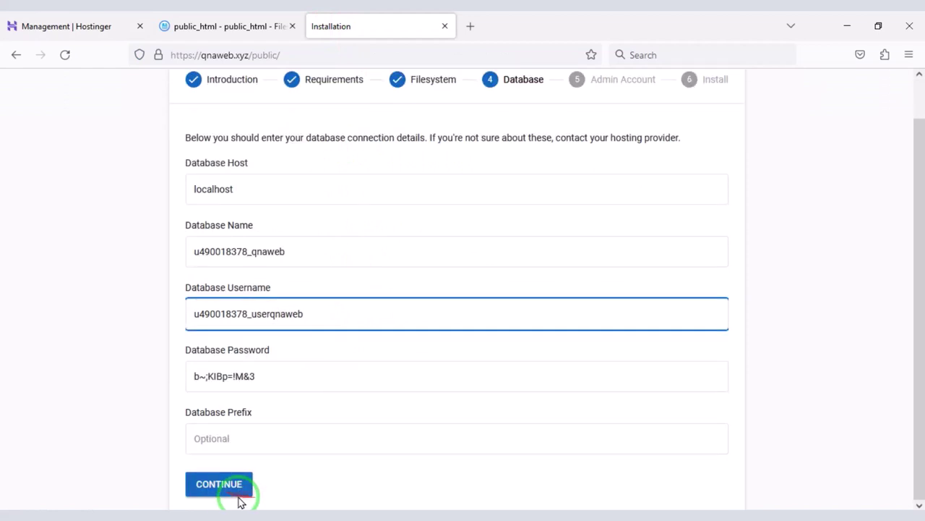
click(226, 489)
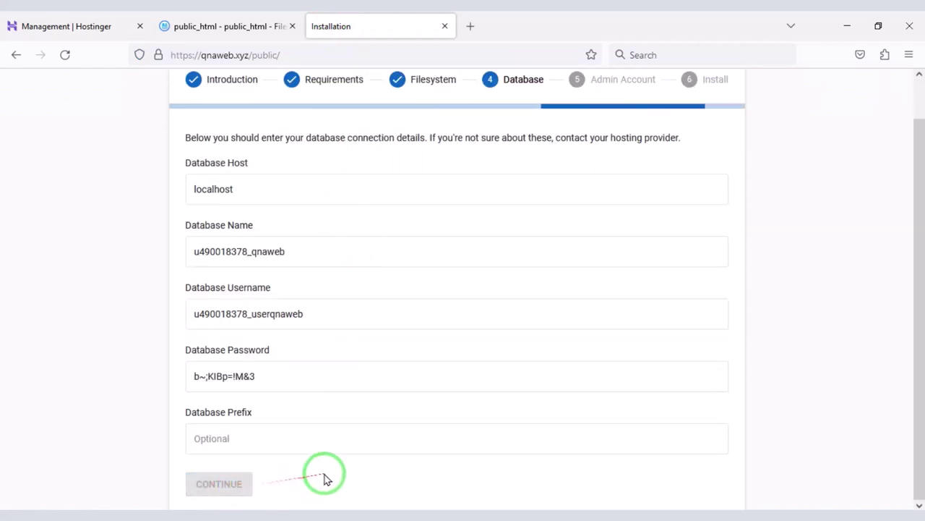
Fill in the admin account: username admin, the admin e-mail, password and confirmation
click(356, 221)
text(ad)
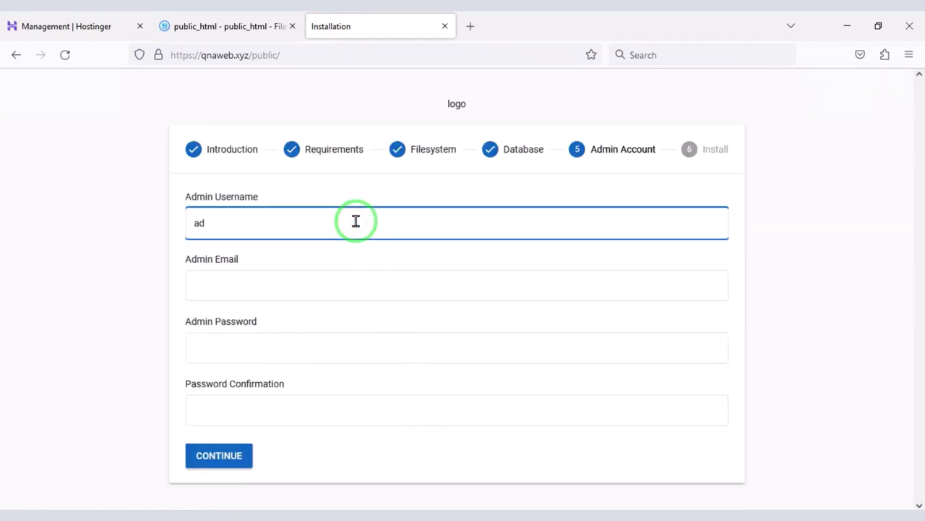
text(min)
click(300, 291)
text(qn)
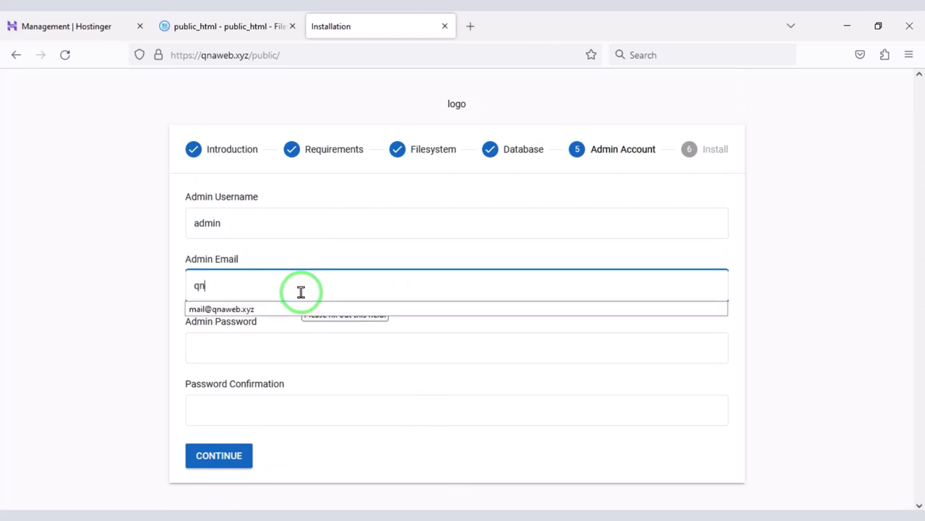
click(262, 309)
click(274, 354)
text(ad)
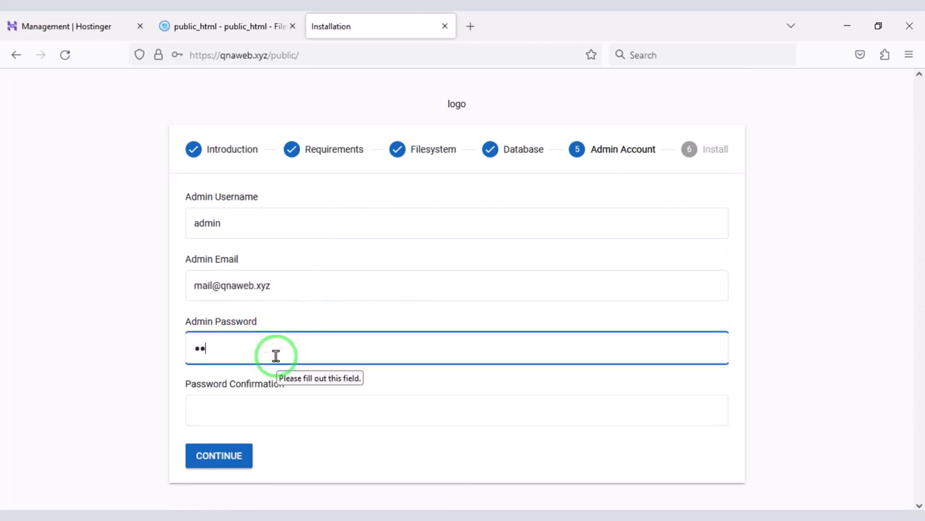
click(267, 398)
text(a)
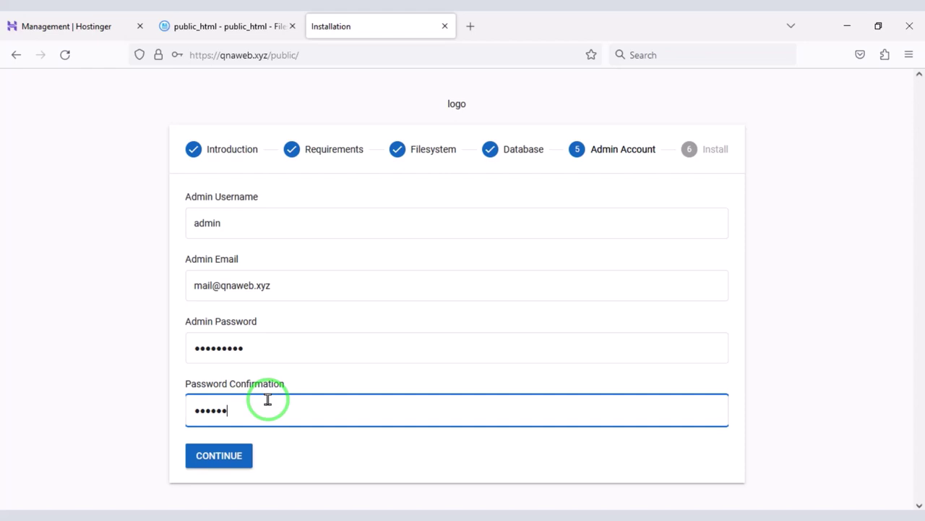
Submit the admin account, decline saving the login, and run the installation
click(221, 455)
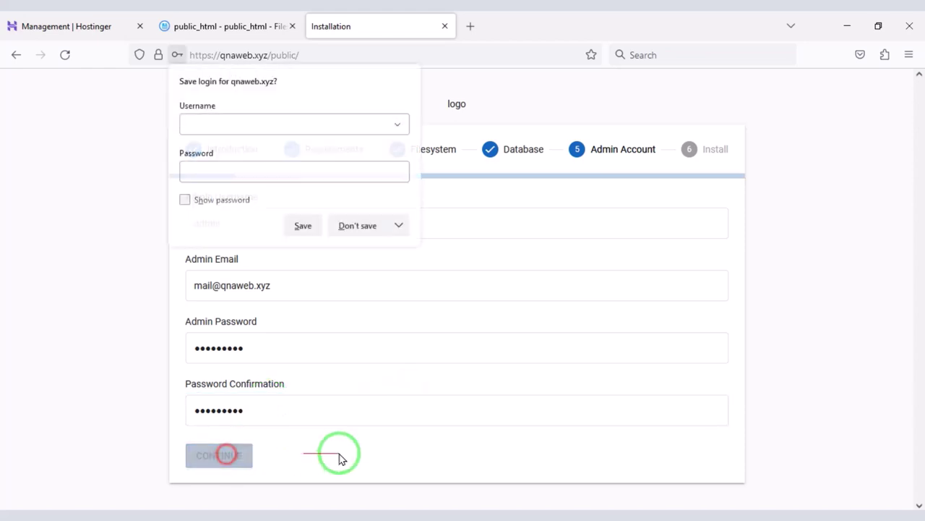
click(363, 229)
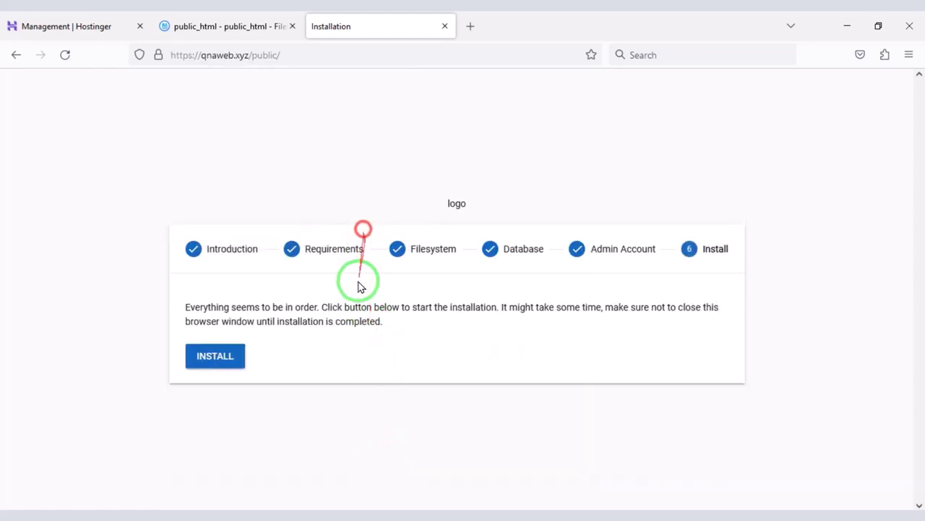
click(208, 361)
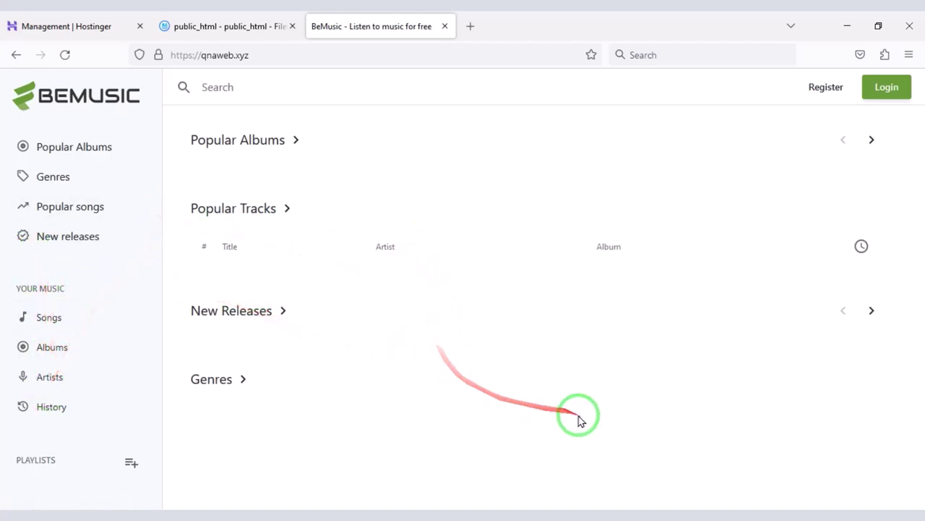
Sign in at qnaweb.xyz/admin as administrator, skip saving the login, and open the account menu
click(291, 63)
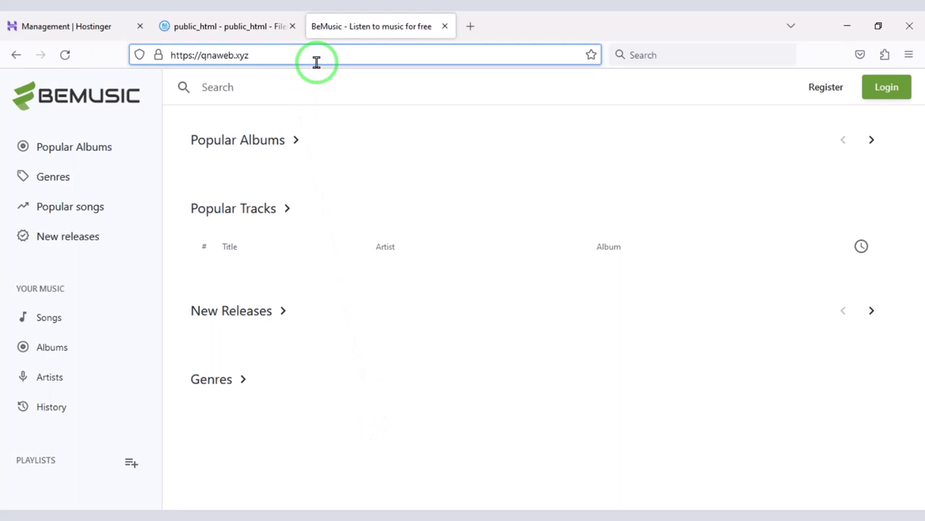
text(/)
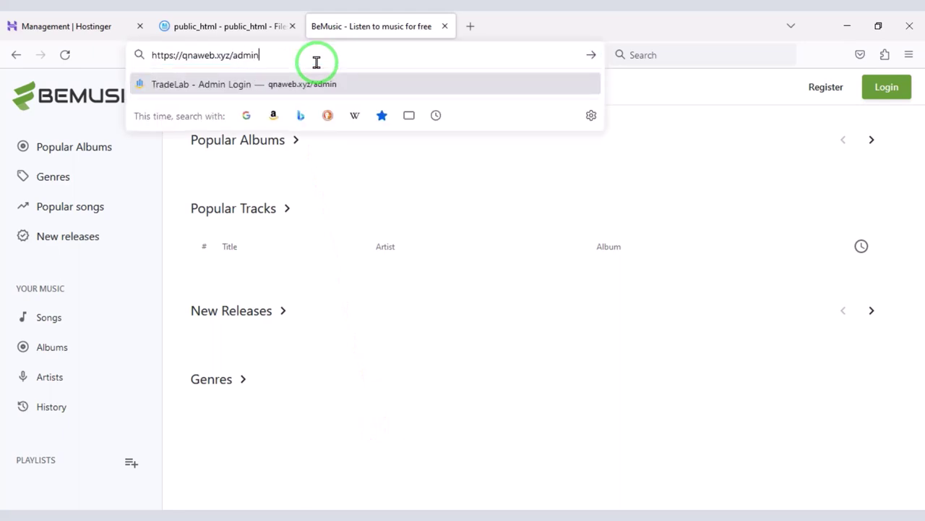
text(admin)
key(Return)
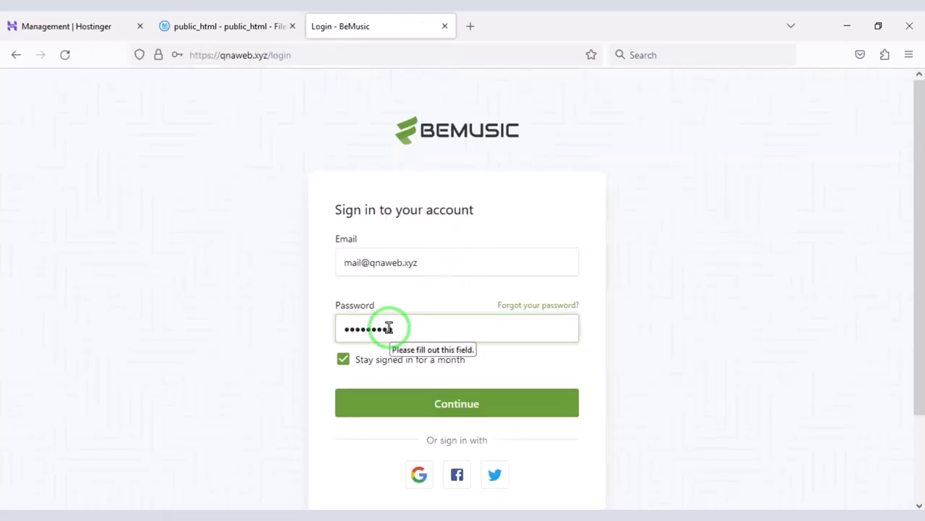
click(403, 402)
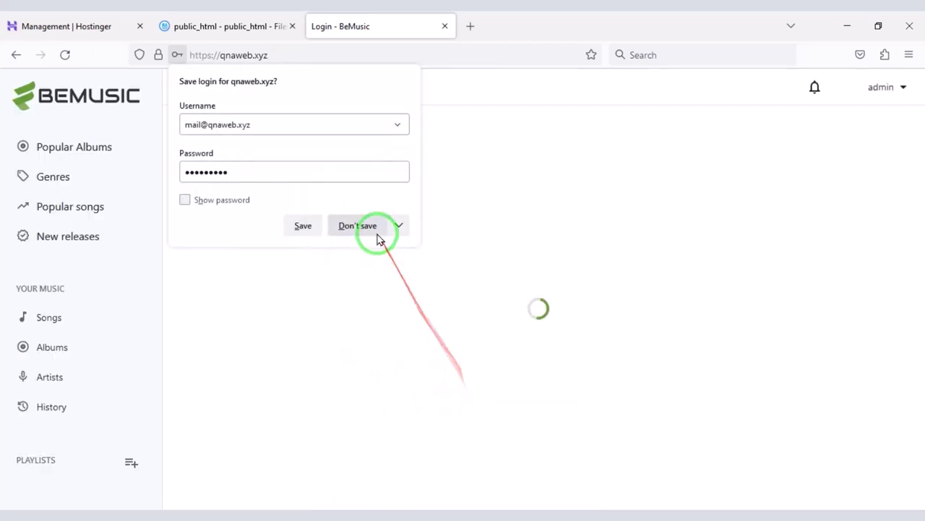
click(366, 229)
click(873, 88)
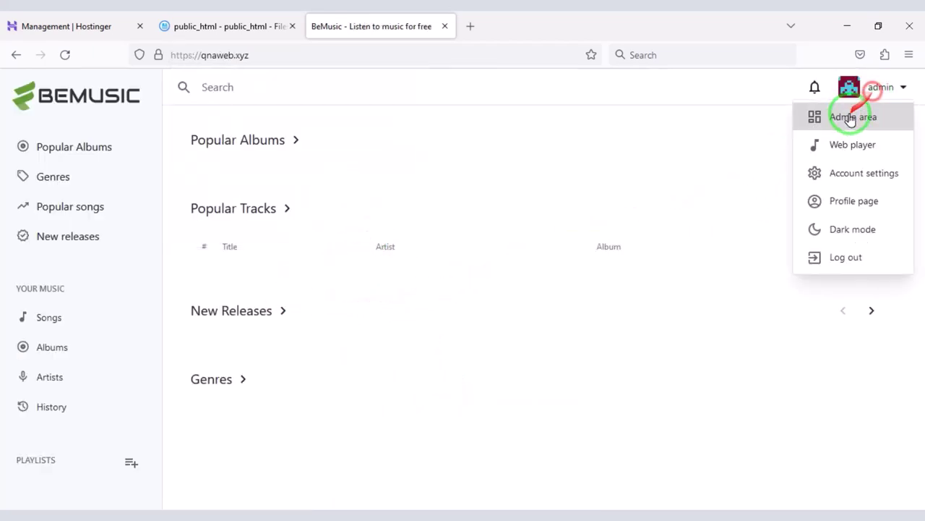
Enter the admin area and scroll through the Plays report
click(834, 123)
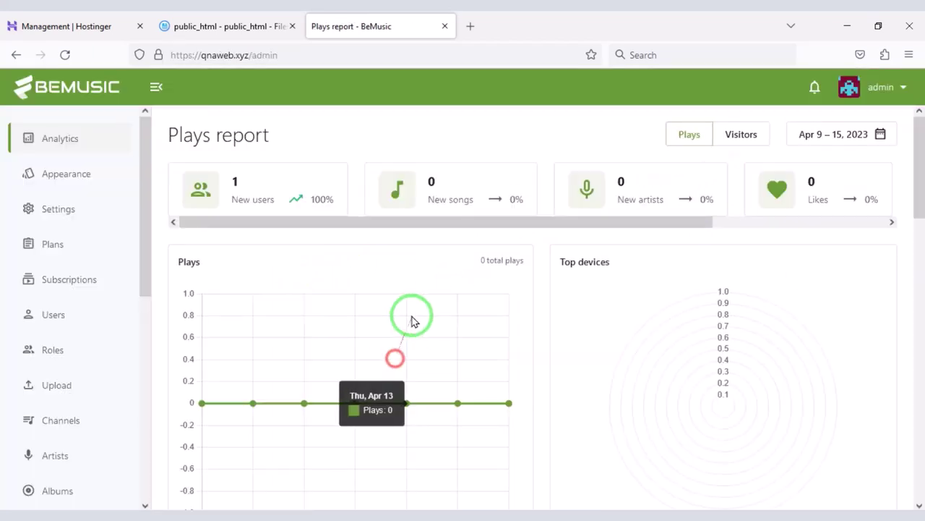
scroll(398, 361, down, 5)
scroll(383, 405, down, 5)
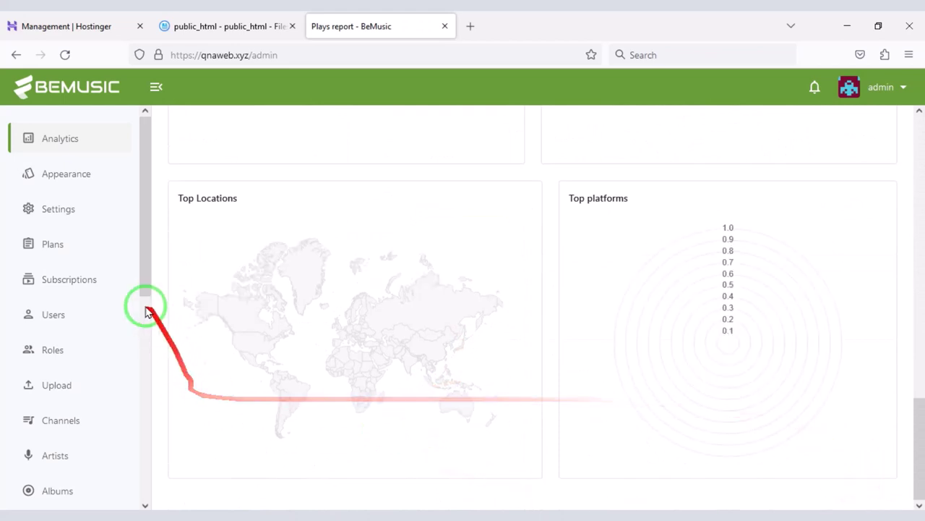
Look at the Settings pages, including Automation, then return to general settings
click(77, 223)
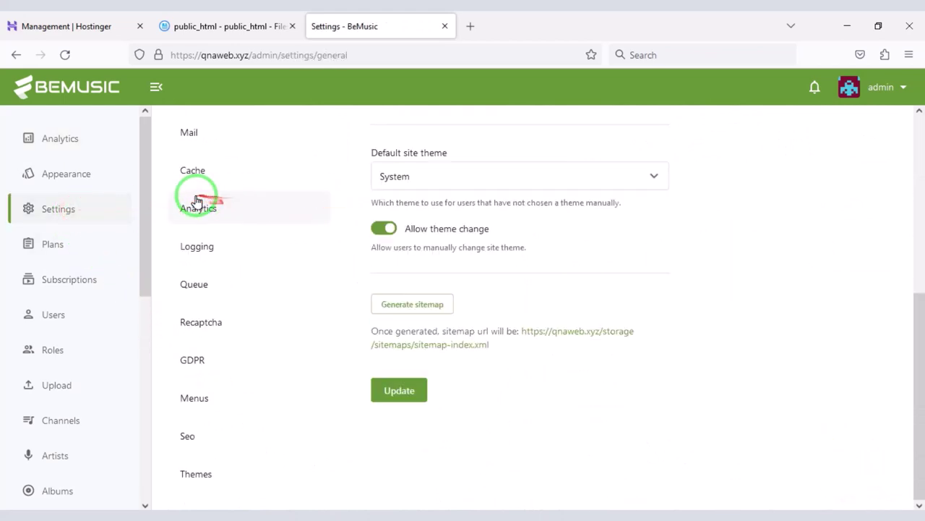
scroll(224, 412, up, 5)
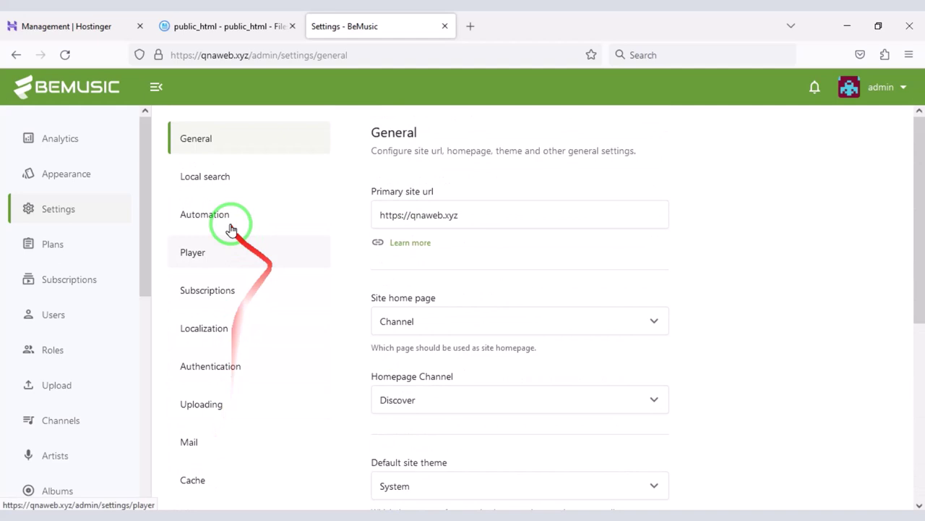
click(261, 223)
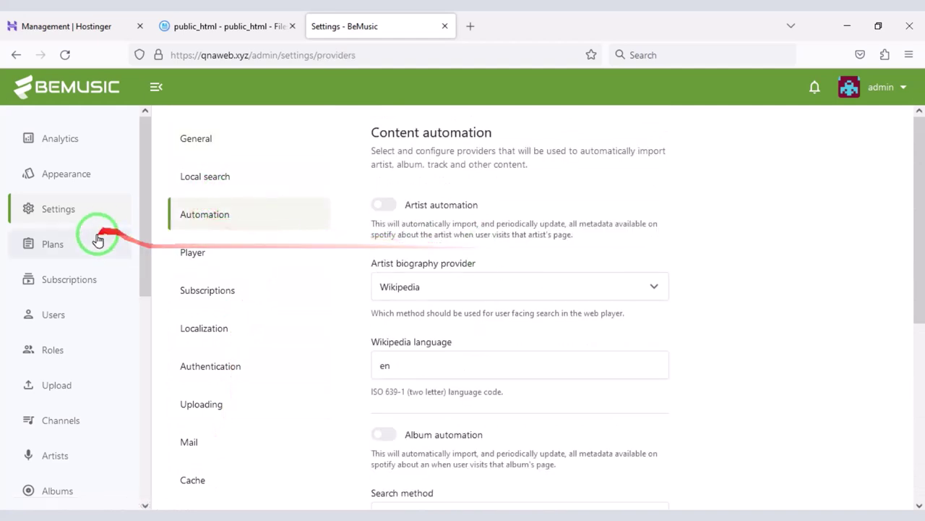
click(85, 205)
Open the Appearance editor and review the General logo and favicon options
click(88, 173)
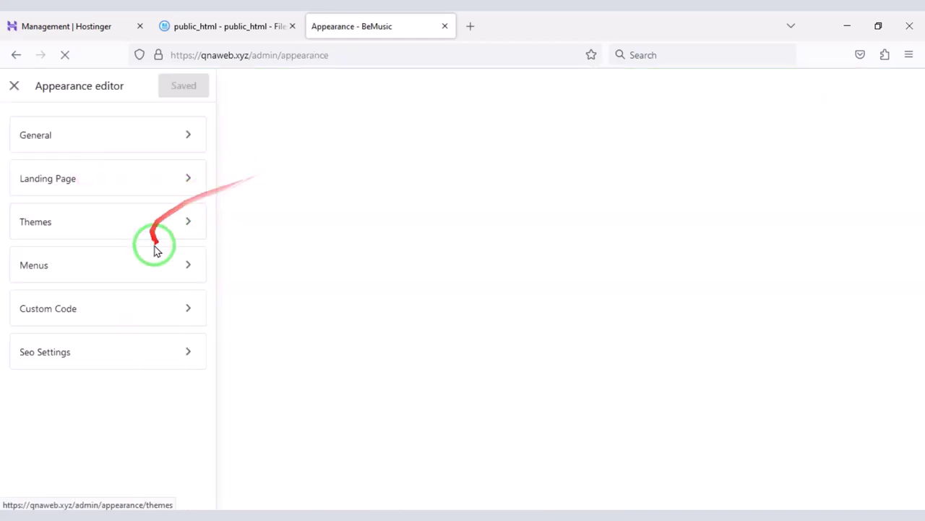
click(113, 143)
scroll(93, 212, down, 10)
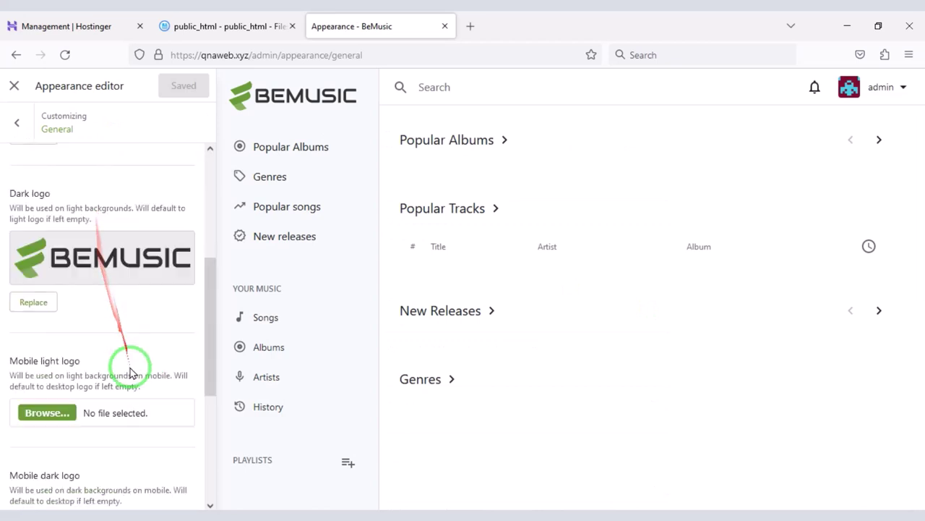
scroll(37, 238, up, 10)
click(16, 122)
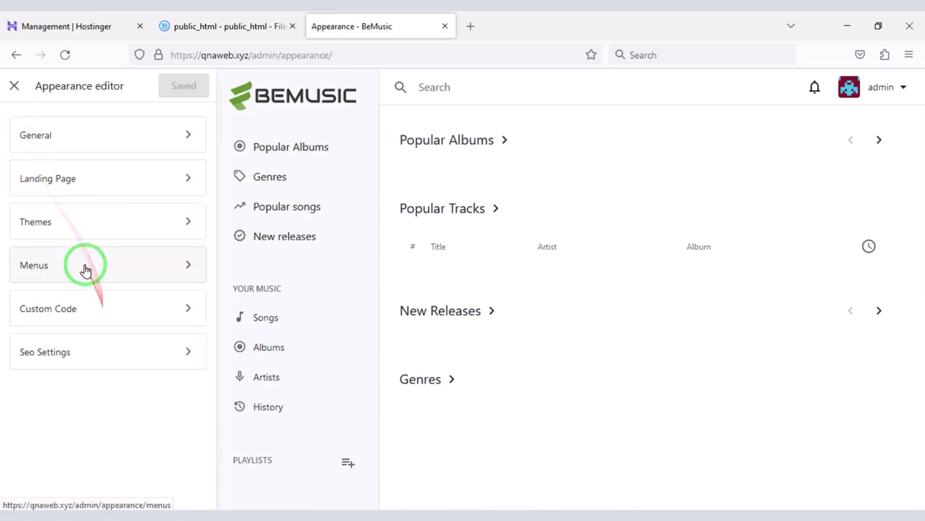
Browse the Themes list and review the Dark theme's colours
click(81, 219)
click(103, 210)
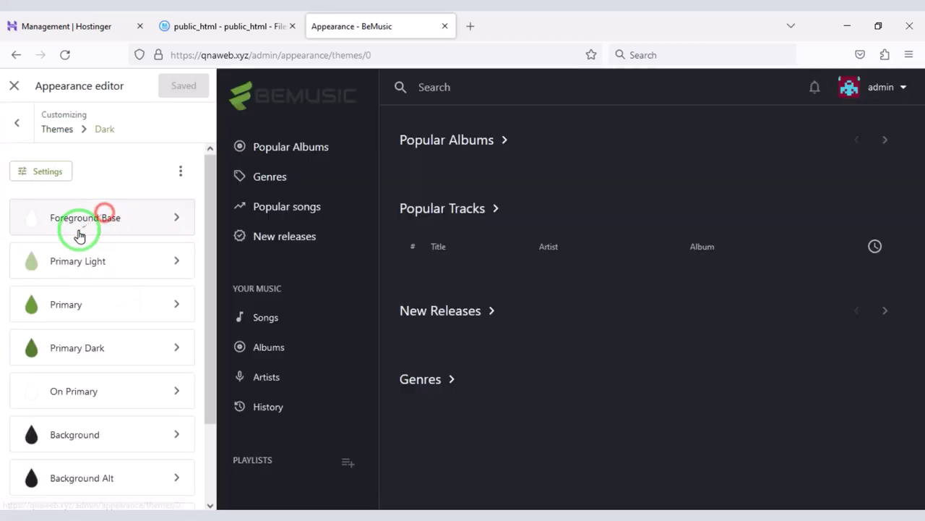
scroll(109, 325, down, 3)
scroll(79, 261, up, 3)
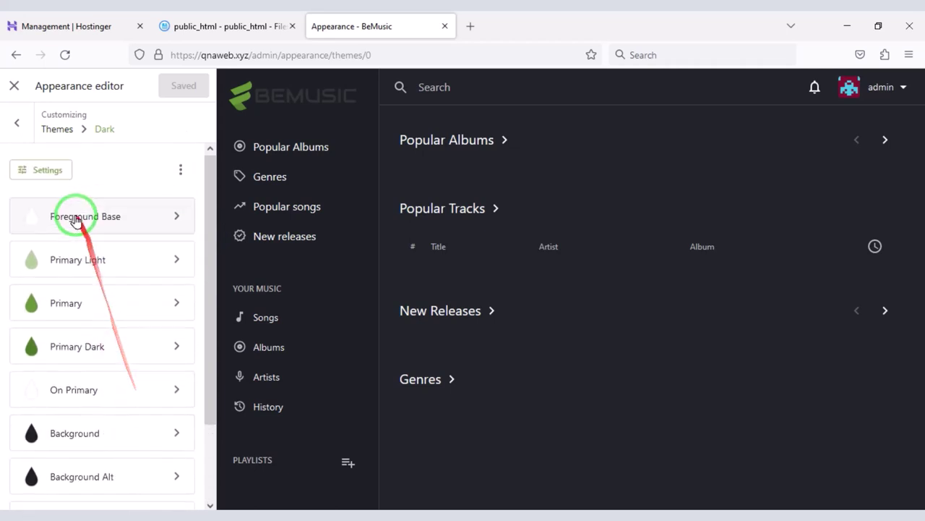
click(22, 127)
Close the Appearance editor and return to the admin Plays report
click(16, 96)
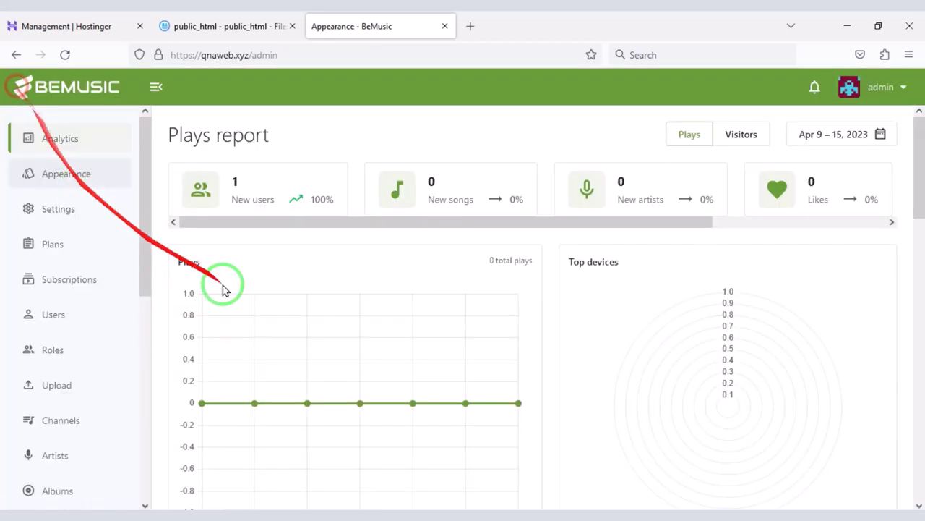
scroll(398, 382, down, 3)
scroll(506, 398, up, 3)
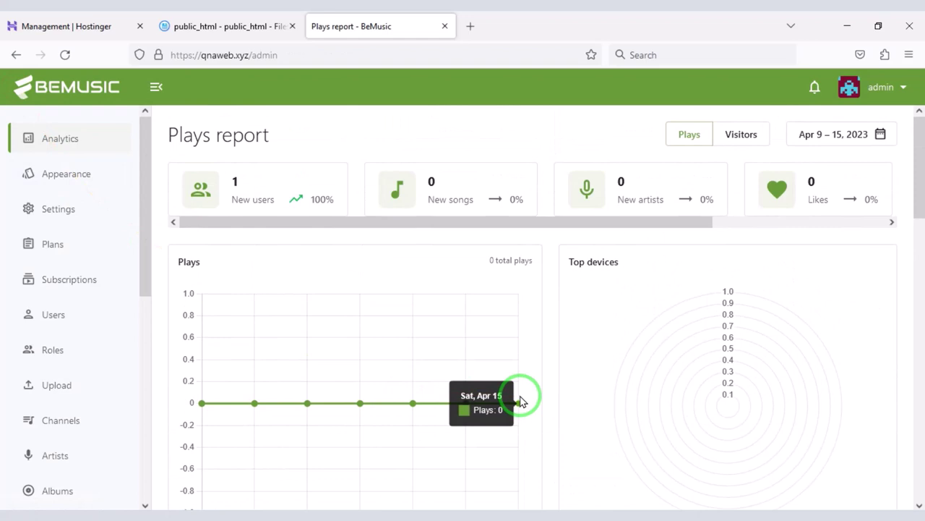
Load the public qnaweb.xyz site and visit Popular songs, then New releases
click(289, 58)
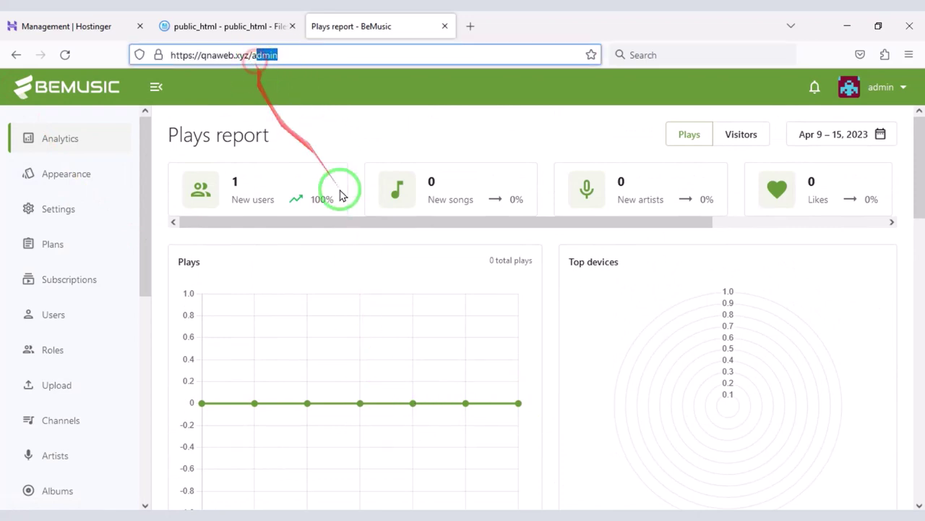
key(BackSpace)
key(Return)
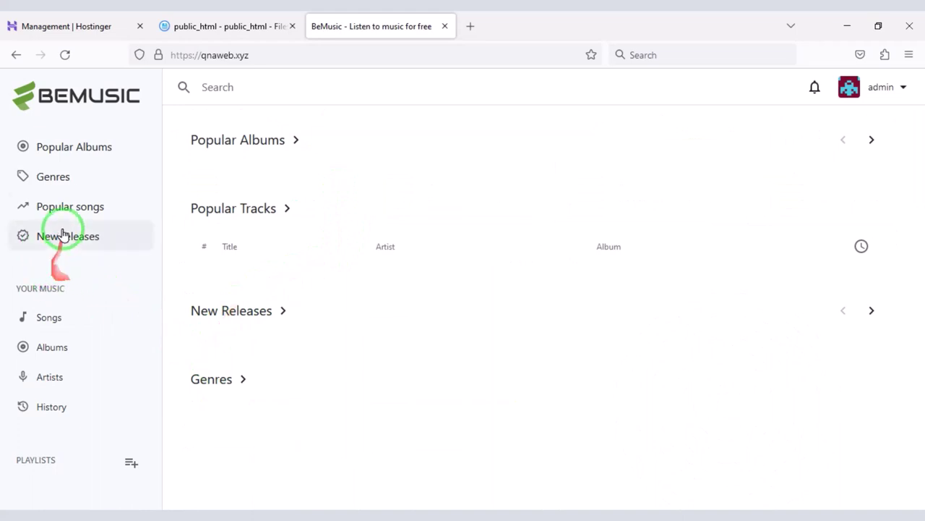
click(44, 208)
click(85, 241)
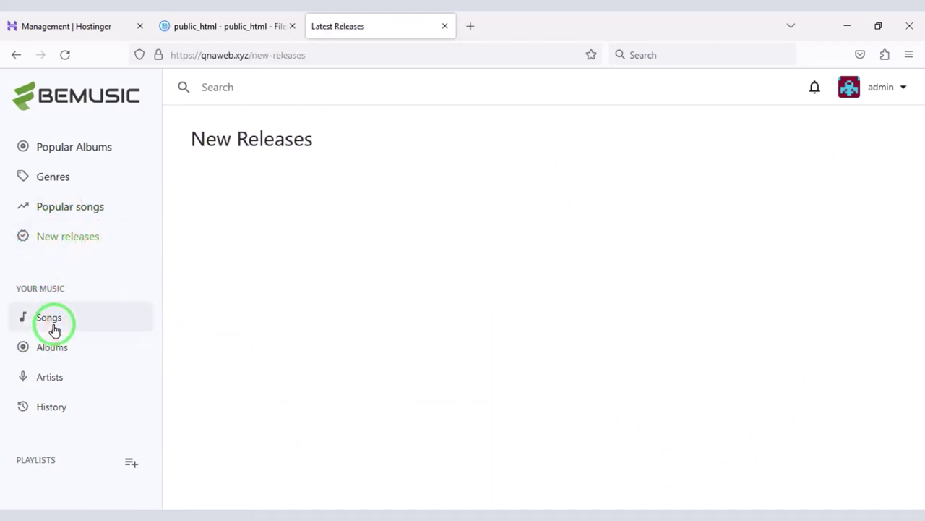